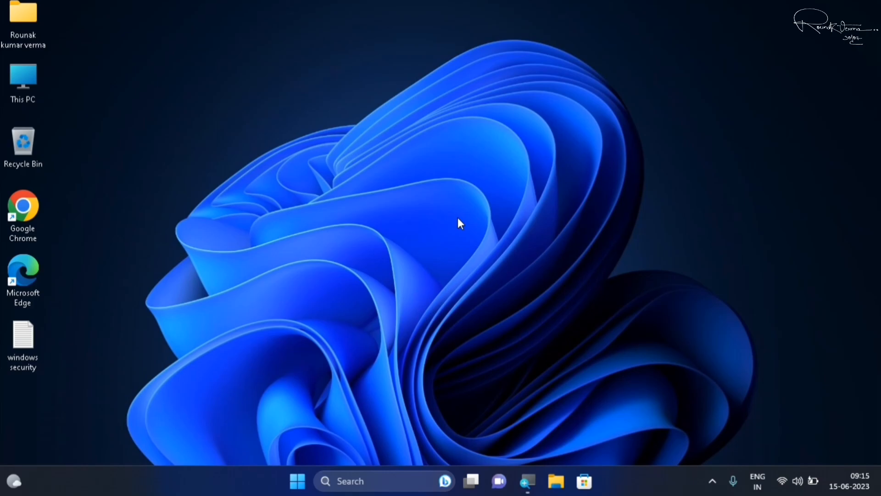
# Open the list of installed apps in the Windows Settings.
pyautogui.click(307, 475)
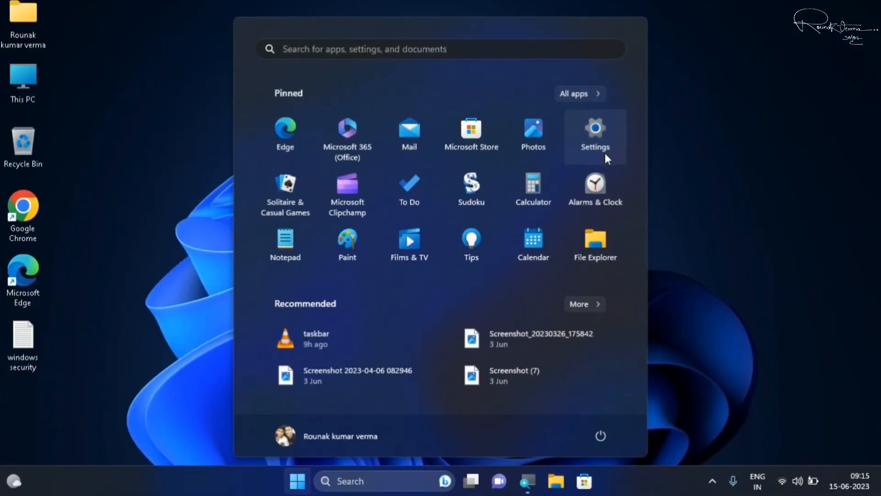
pyautogui.click(605, 155)
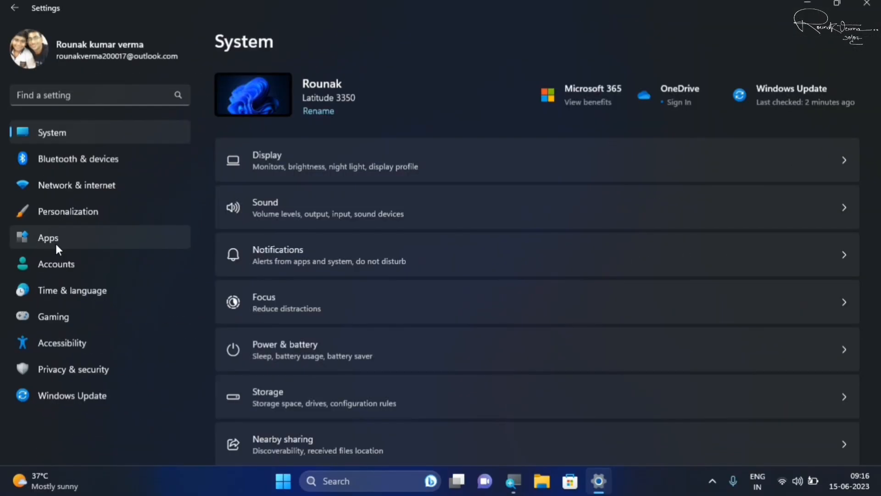
pyautogui.click(56, 244)
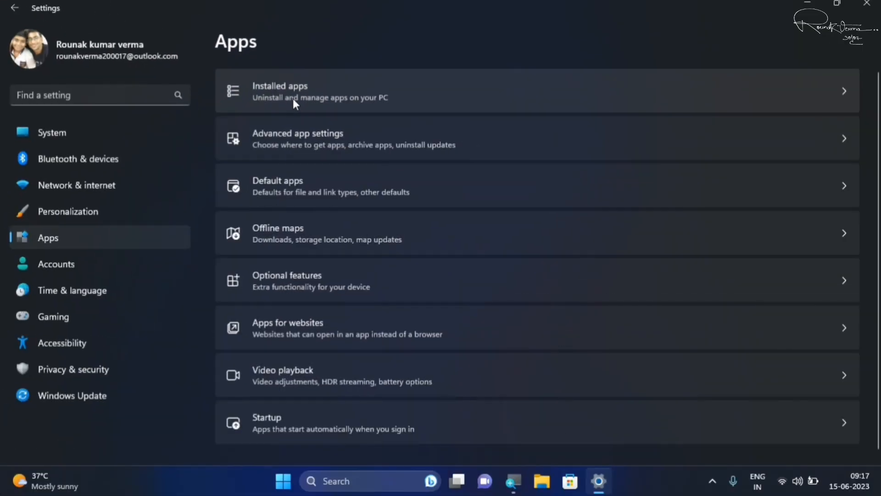
pyautogui.click(324, 214)
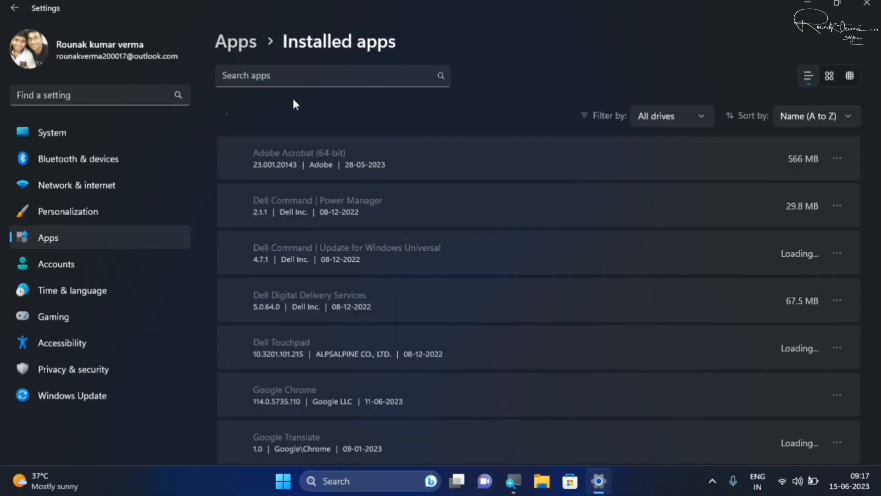
# Find "windows security" among the installed apps and open its advanced options.
pyautogui.click(255, 85)
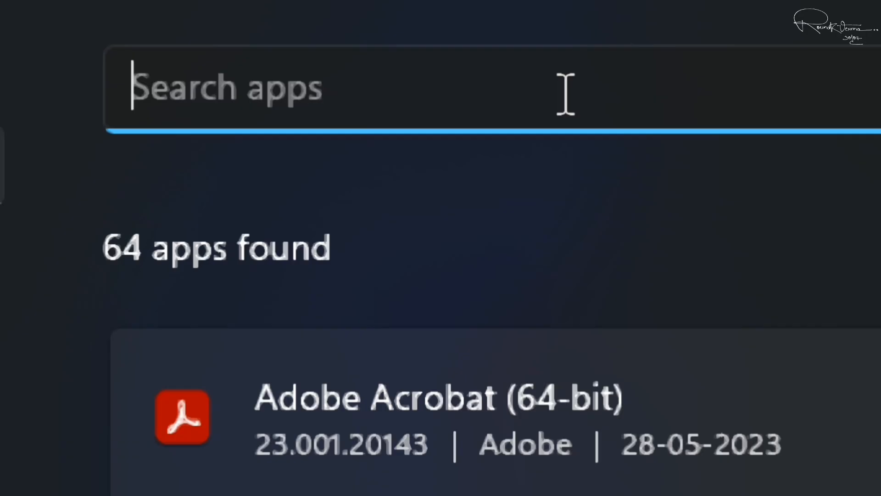
pyautogui.write('windows sec')
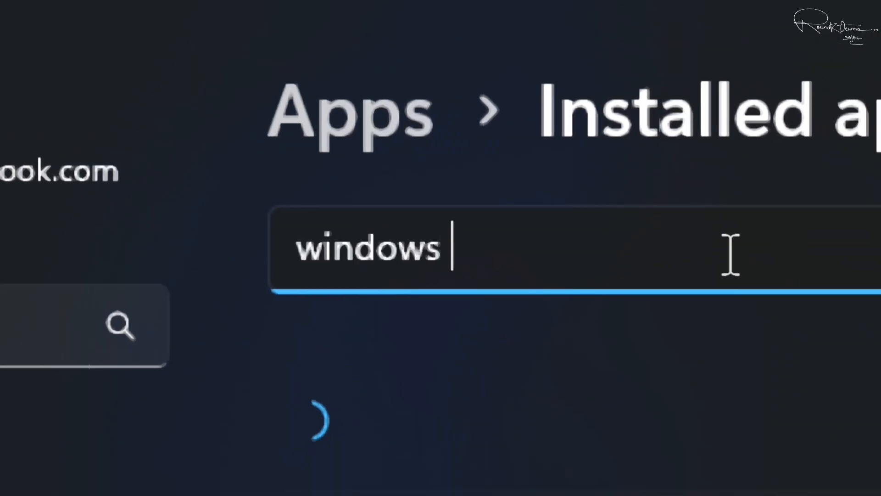
pyautogui.write('urity')
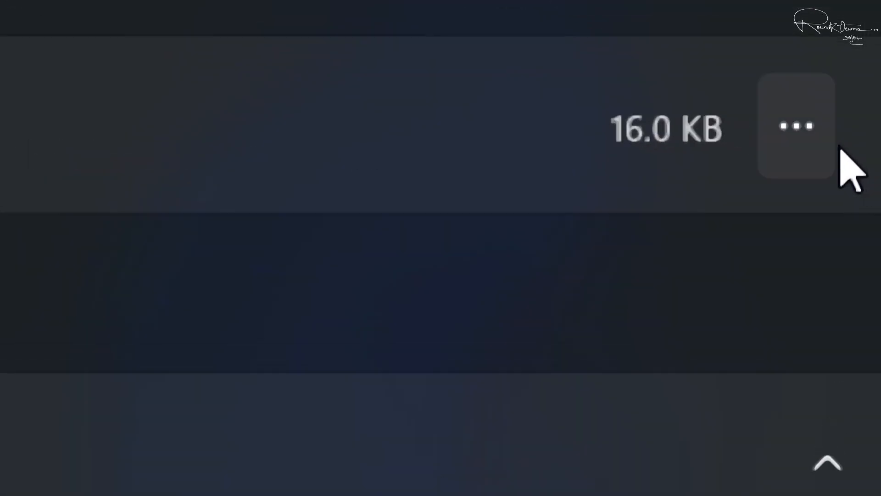
pyautogui.click(808, 146)
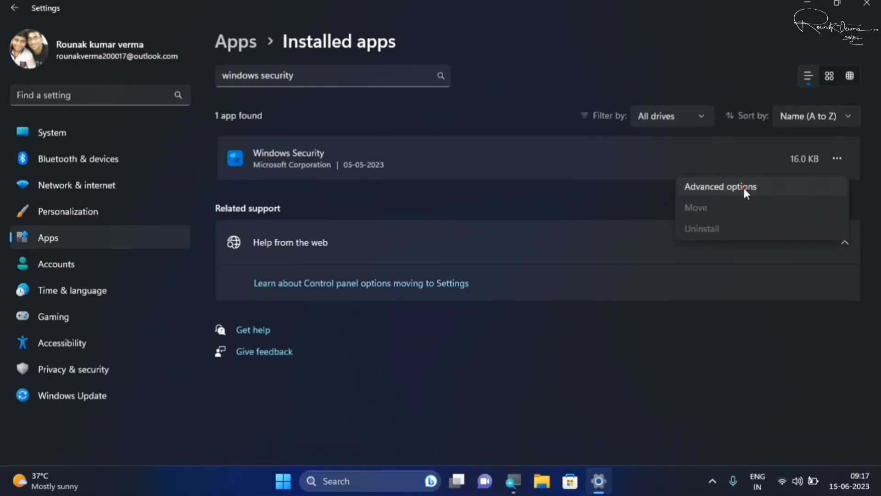
pyautogui.click(744, 188)
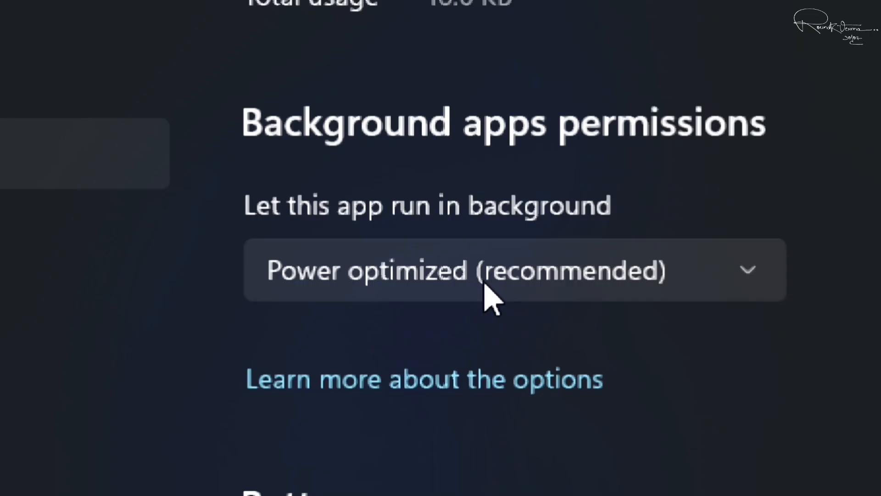
# Set Windows Security's background permission to Power optimized (recommended), and close Settings after reviewing the terminate, repair and reset options.
pyautogui.click(485, 283)
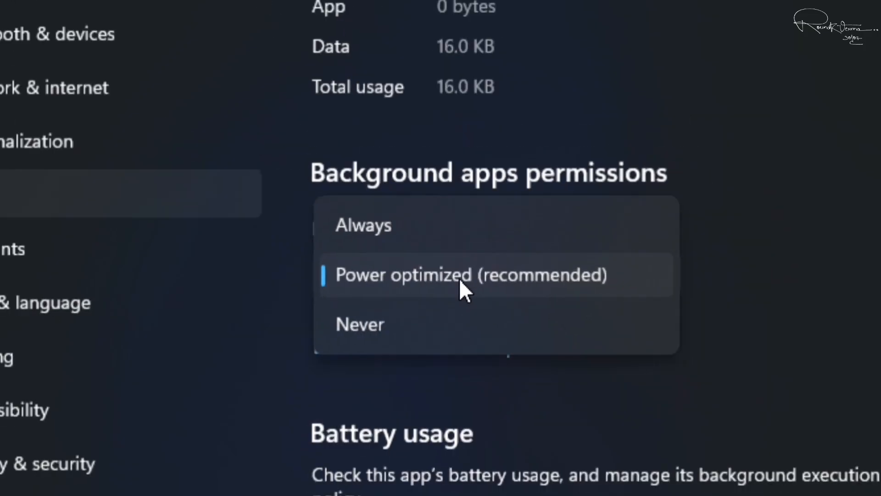
pyautogui.click(461, 281)
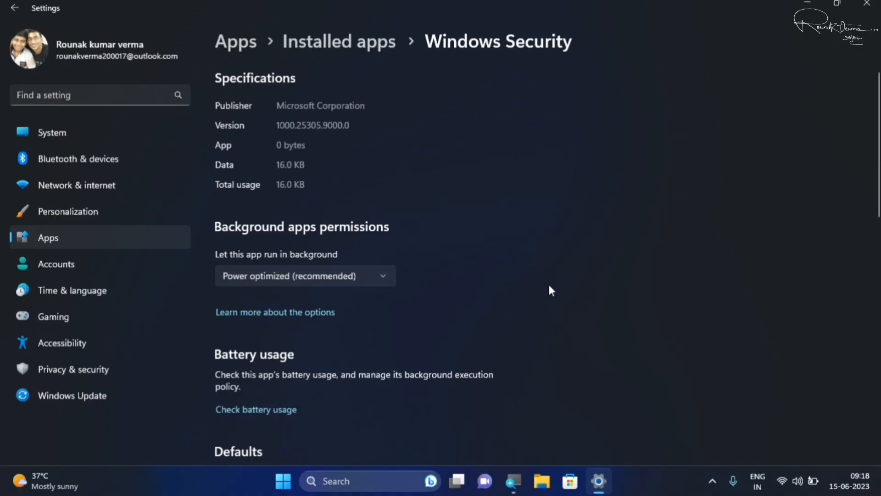
pyautogui.scroll(-5, 549, 287)
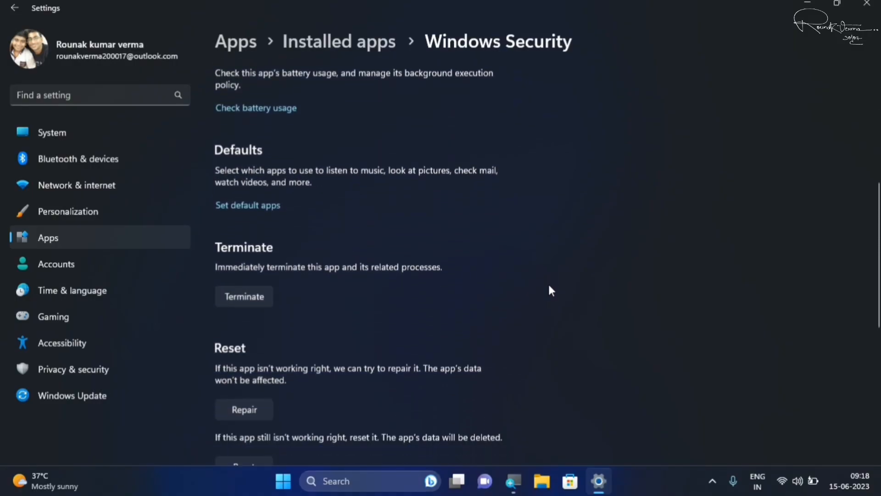
pyautogui.scroll(-2, 551, 290)
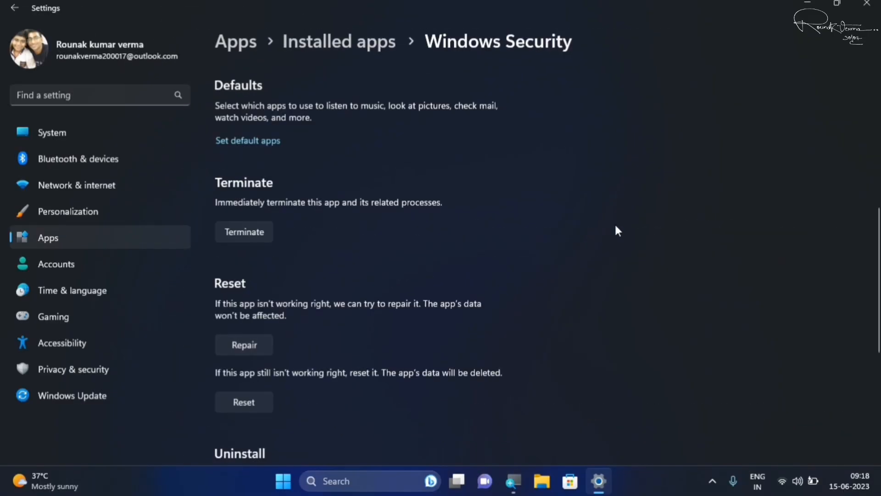
pyautogui.click(872, 2)
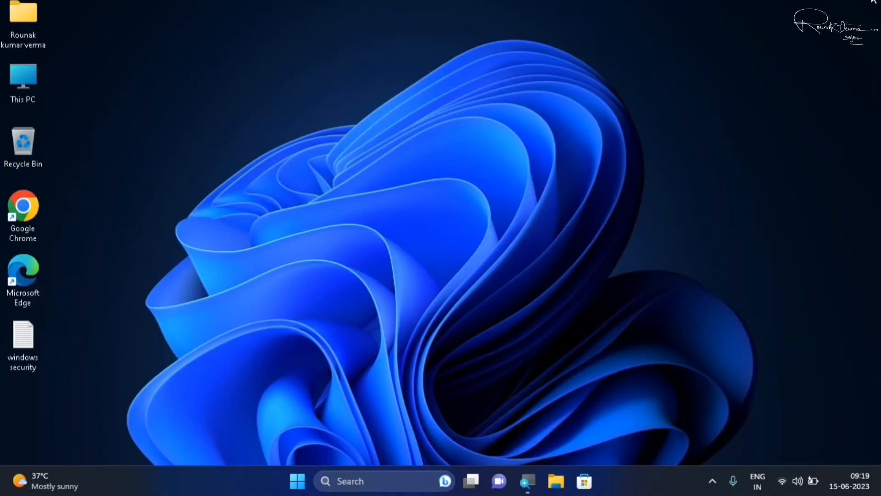
# Look at the computer's power options, including Restart, and dismiss them without restarting.
pyautogui.click(298, 481)
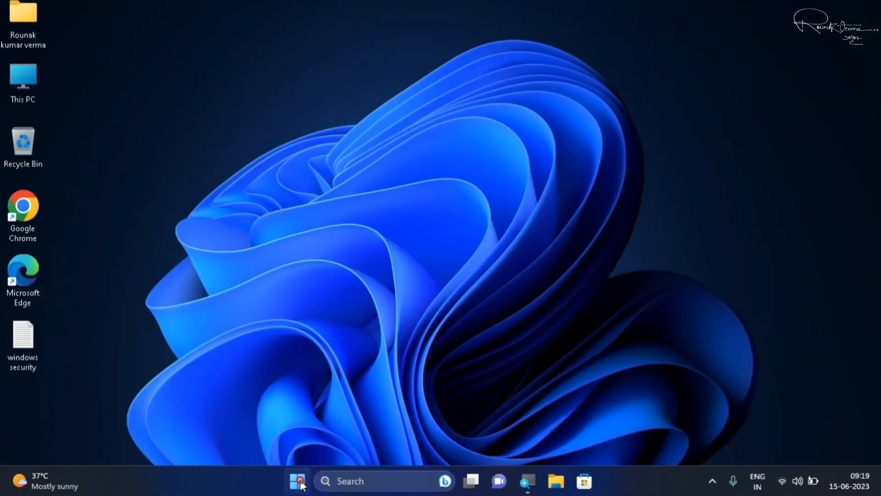
pyautogui.click(600, 436)
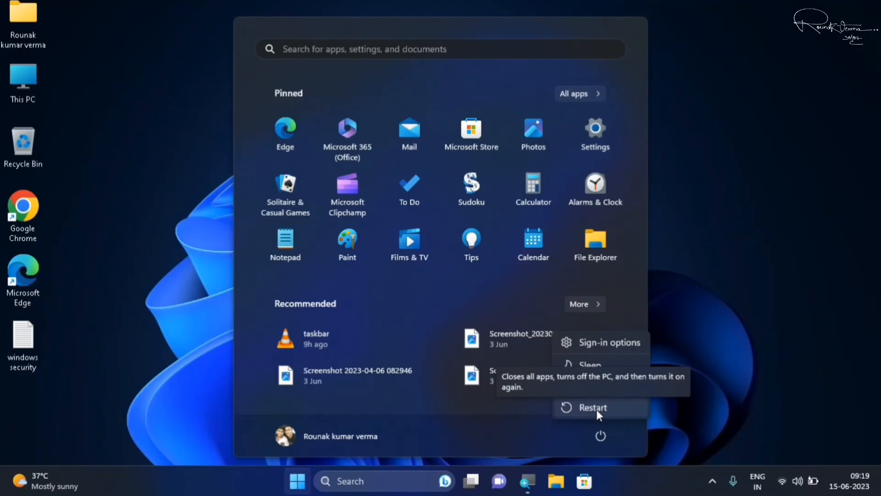
pyautogui.click(854, 143)
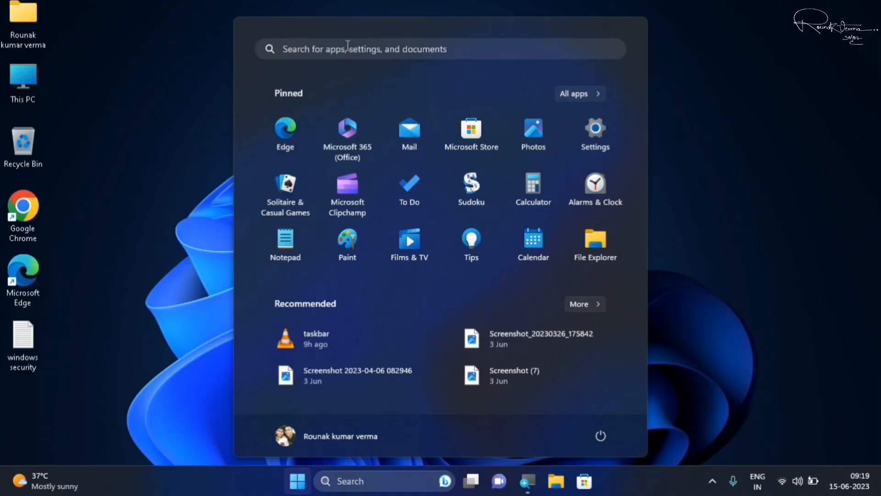
# Search Windows for "windows s" to locate the Windows Security app and its Open option, and dismiss the search.
pyautogui.click(347, 48)
pyautogui.write('windows')
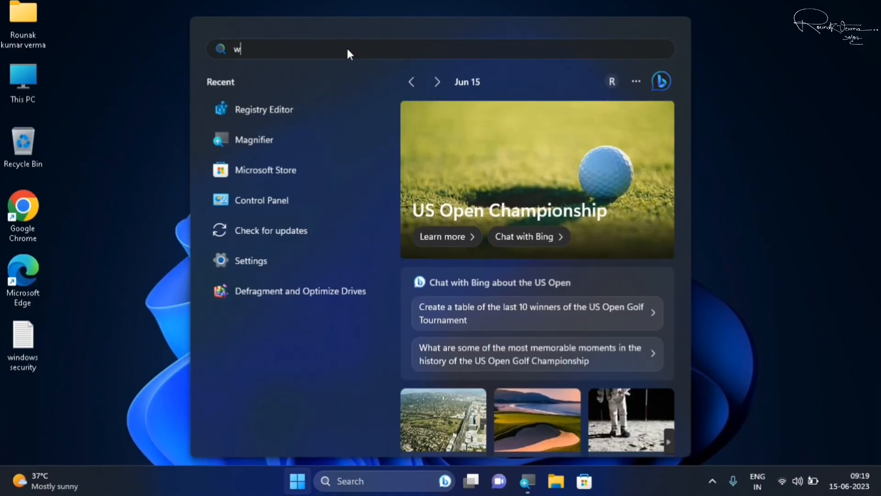
pyautogui.write(' s')
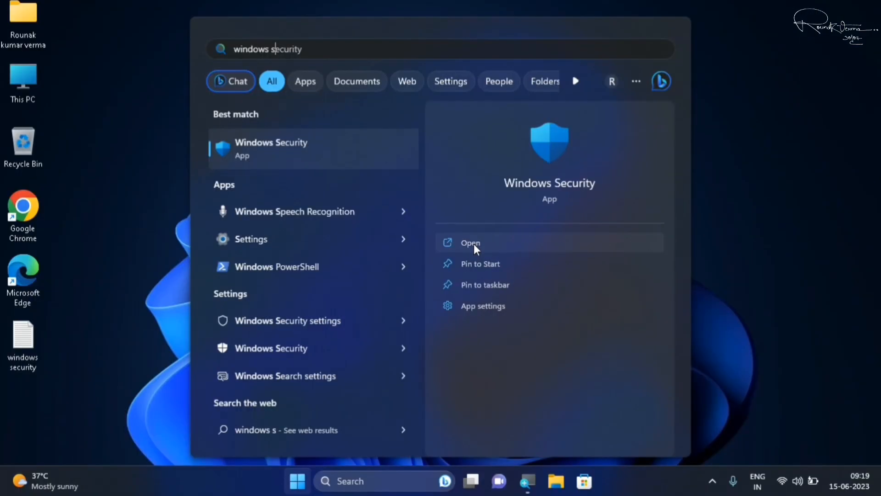
pyautogui.click(836, 215)
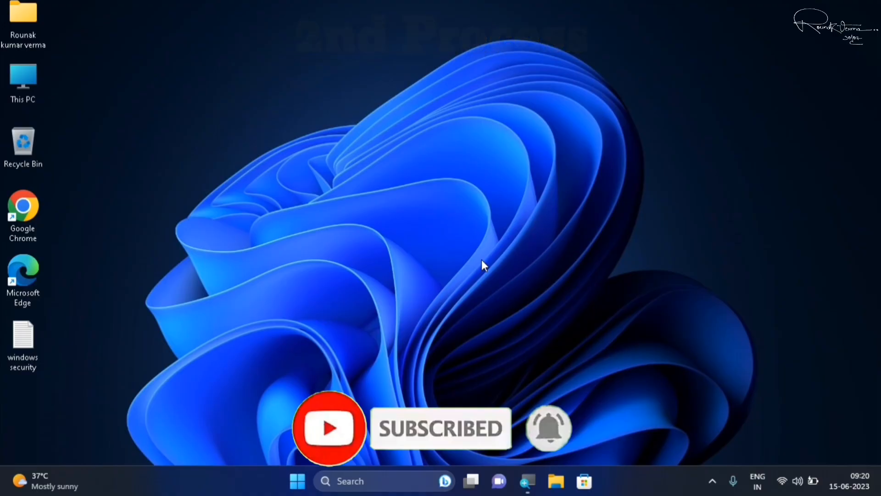
# Reopen Settings and go to the list of installed apps.
pyautogui.click(296, 482)
pyautogui.click(602, 133)
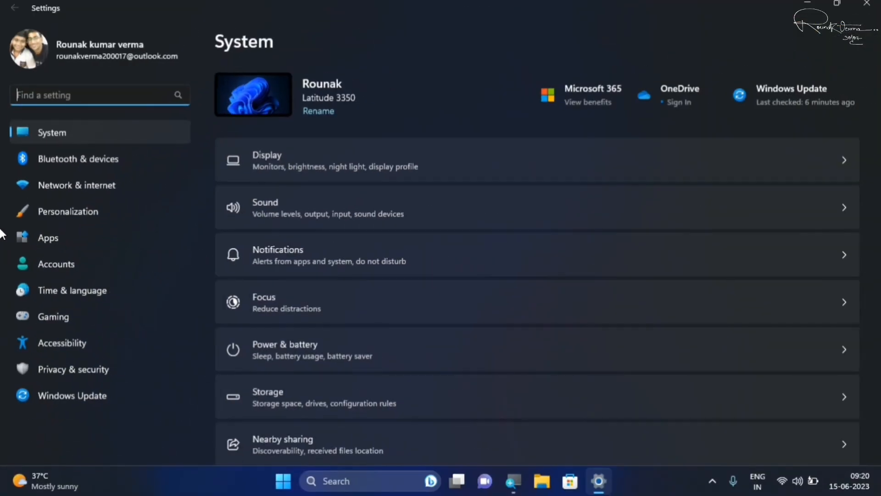
pyautogui.click(59, 240)
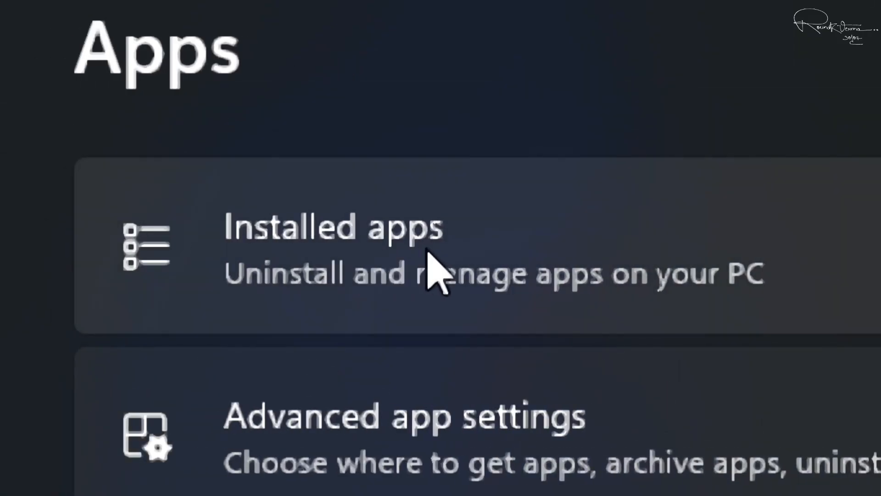
pyautogui.click(427, 251)
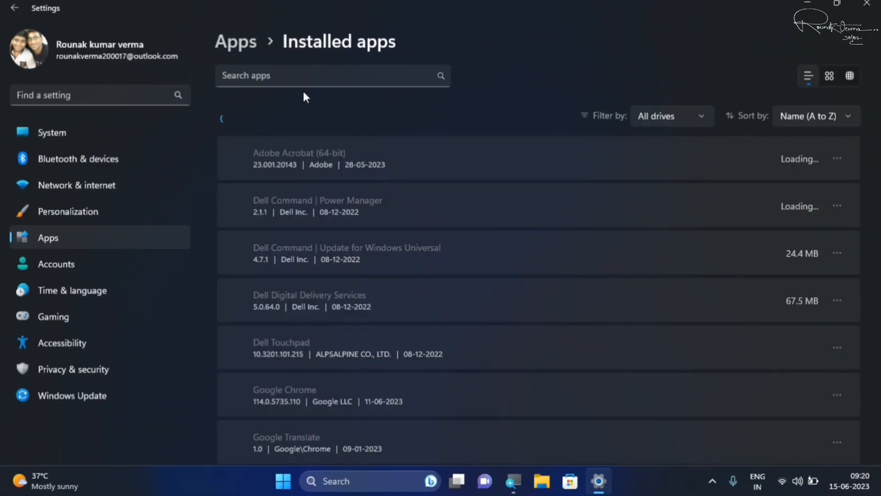
# Filter the installed apps for Windows Security and open that app's advanced options.
pyautogui.click(302, 87)
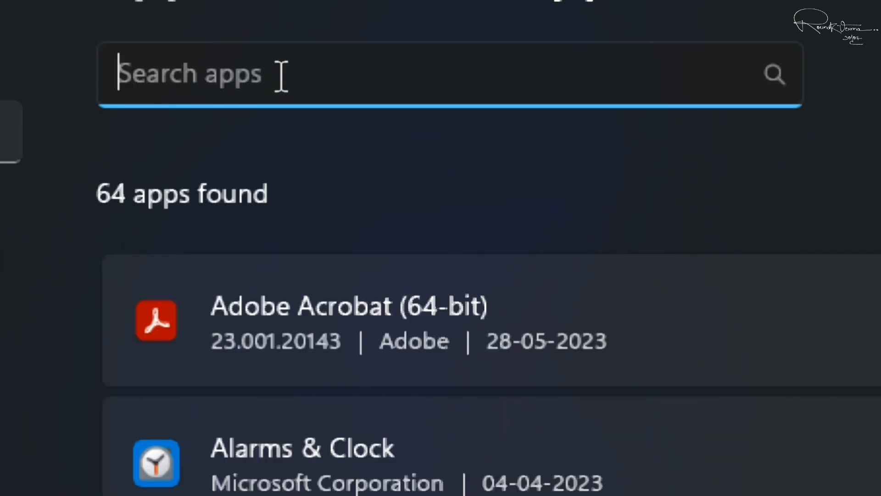
pyautogui.write('windows ')
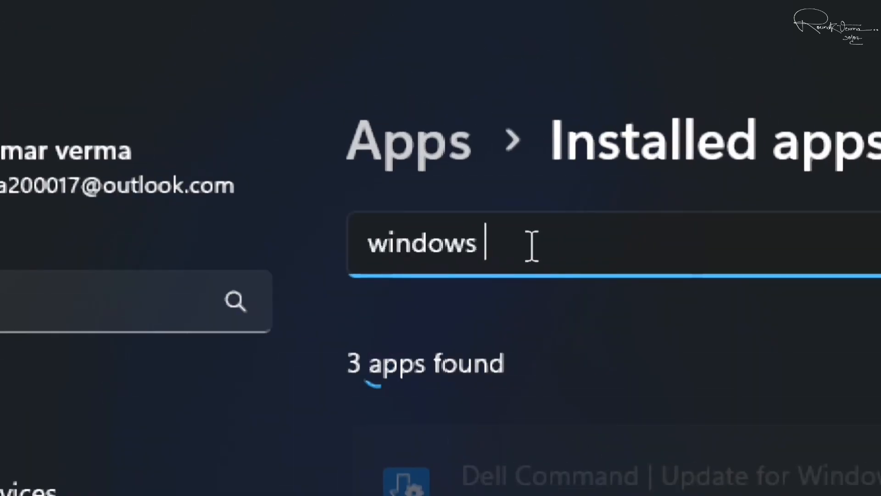
pyautogui.write('secu')
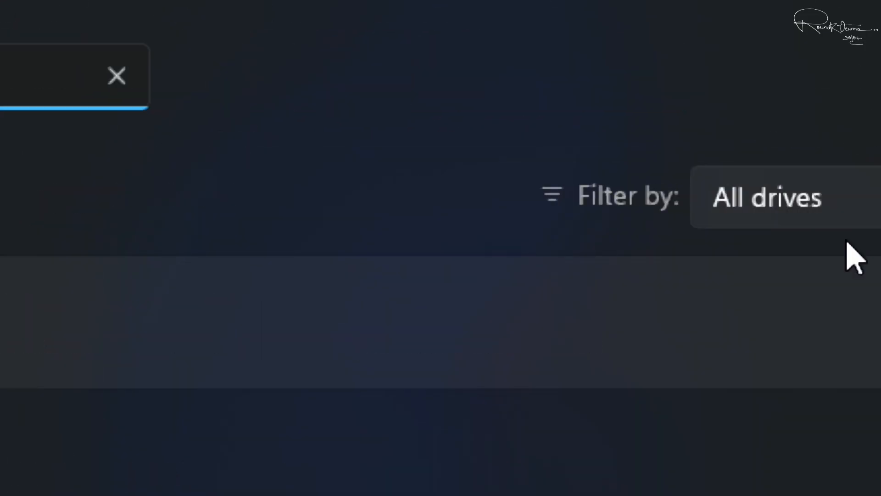
pyautogui.click(813, 323)
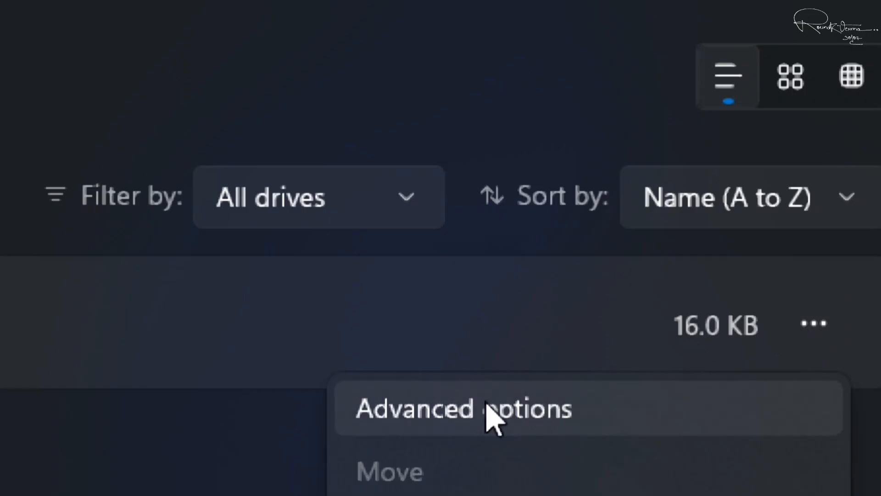
pyautogui.click(487, 406)
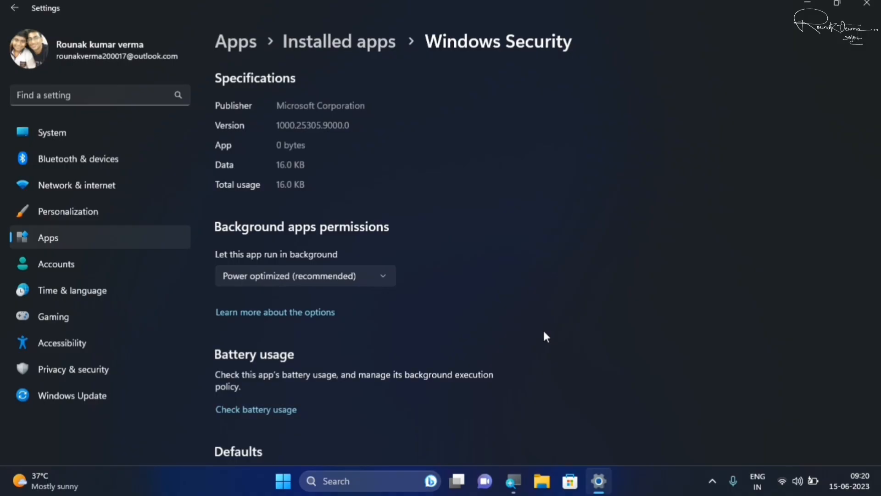
# Examine the Repair and Reset options for Windows Security and close Settings.
pyautogui.scroll(-5, 543, 332)
pyautogui.scroll(-5, 544, 331)
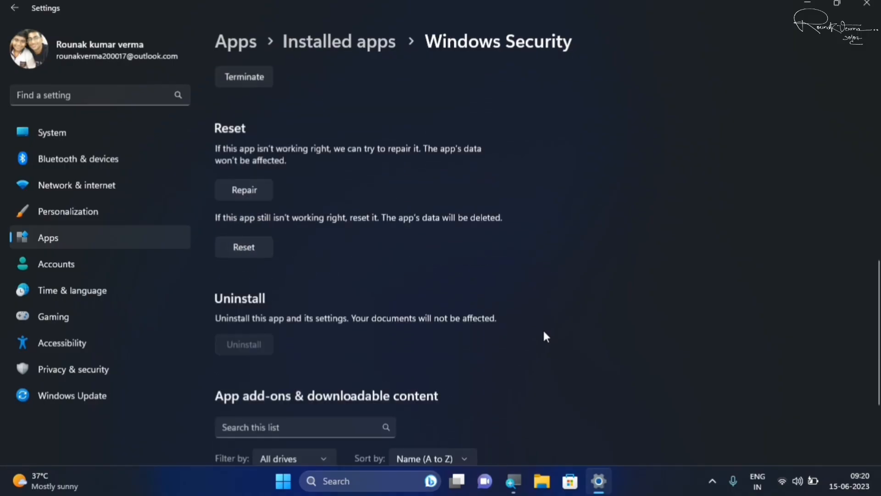
pyautogui.scroll(1, 543, 329)
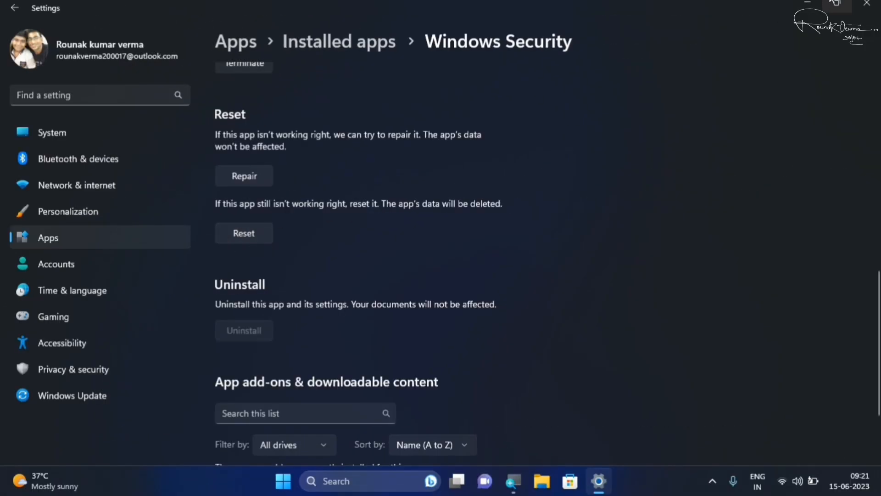
pyautogui.click(867, 3)
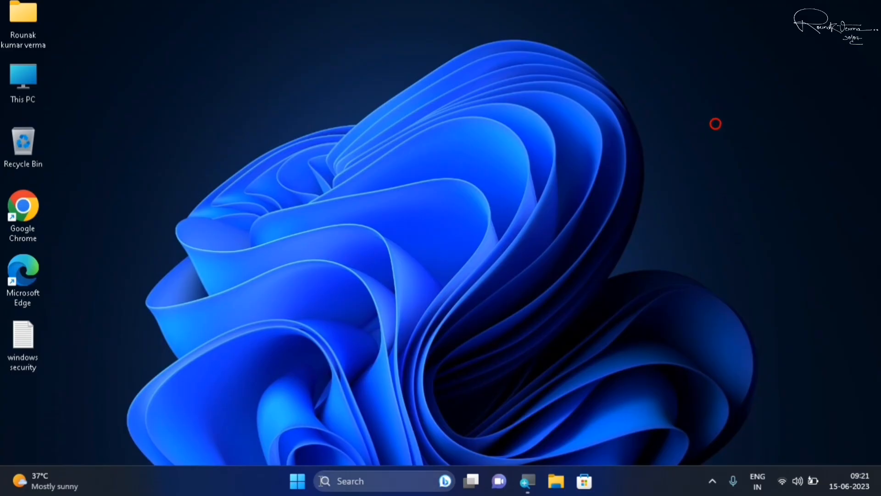
# Show the Sleep, Shut down and Restart choices for the computer and dismiss them.
pyautogui.press('super')
pyautogui.click(601, 435)
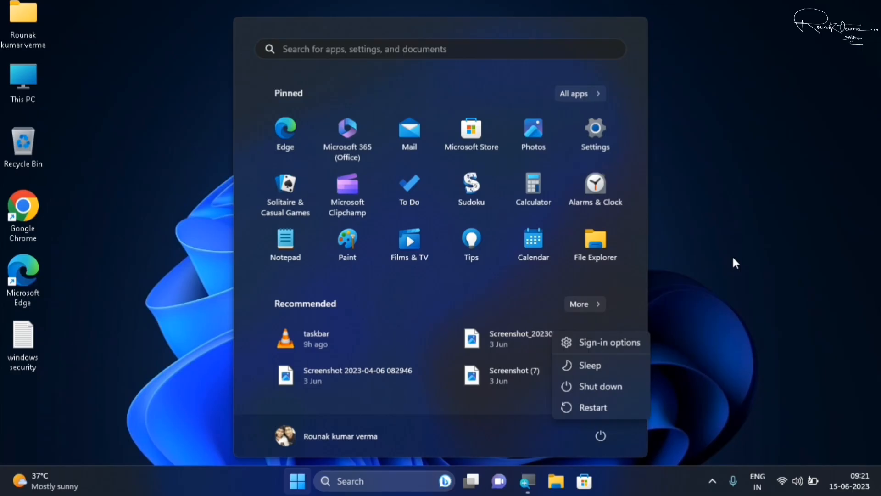
pyautogui.click(733, 258)
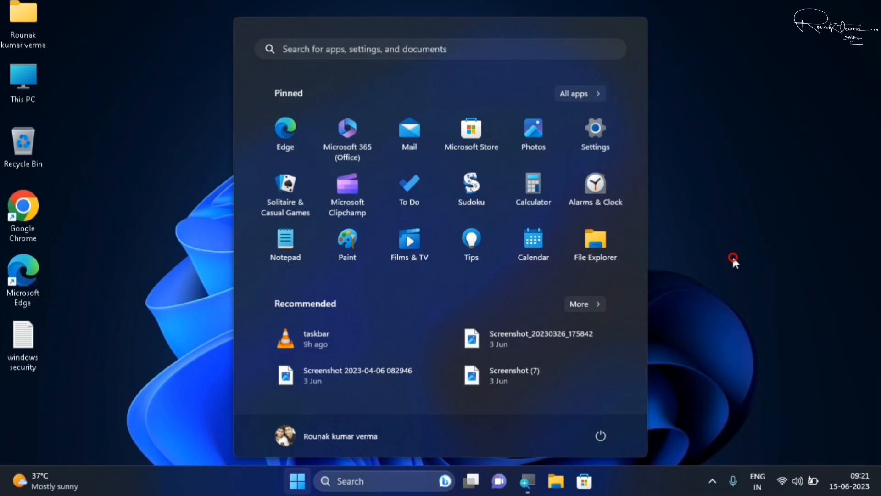
pyautogui.click(732, 258)
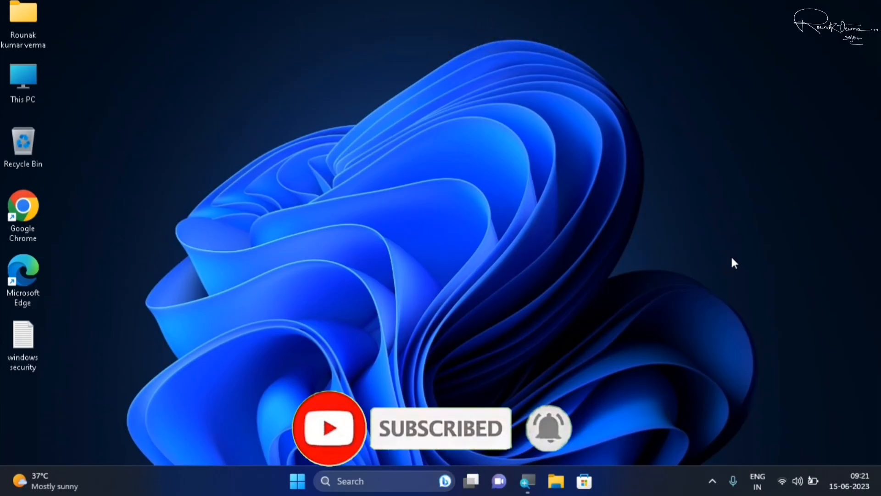
# Find Command Prompt by searching for "cmd", run it as administrator and reposition its window.
pyautogui.click(297, 480)
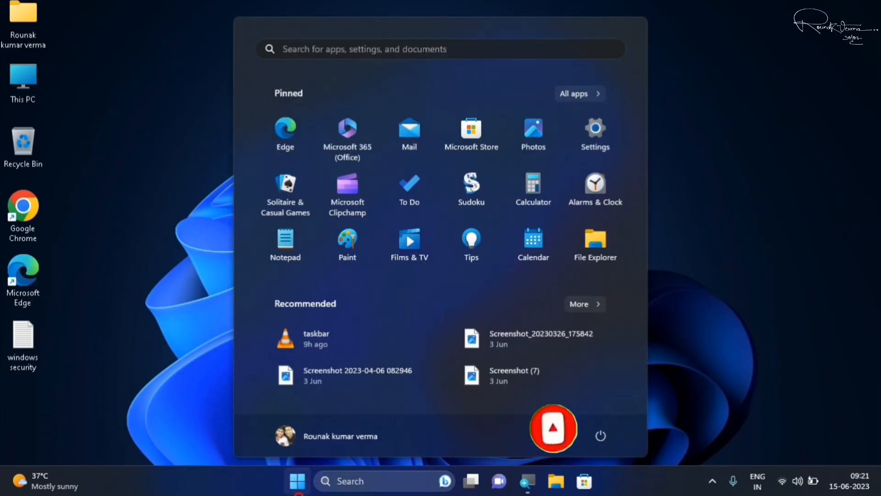
pyautogui.write('cmd')
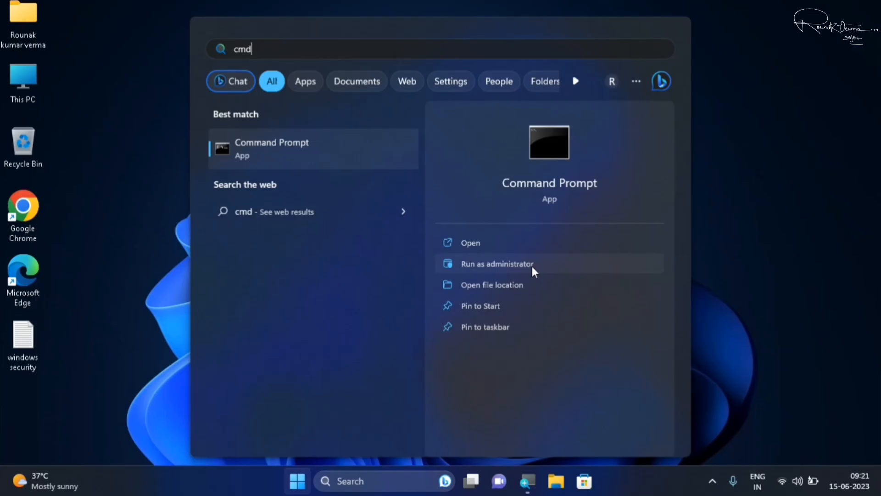
pyautogui.click(572, 393)
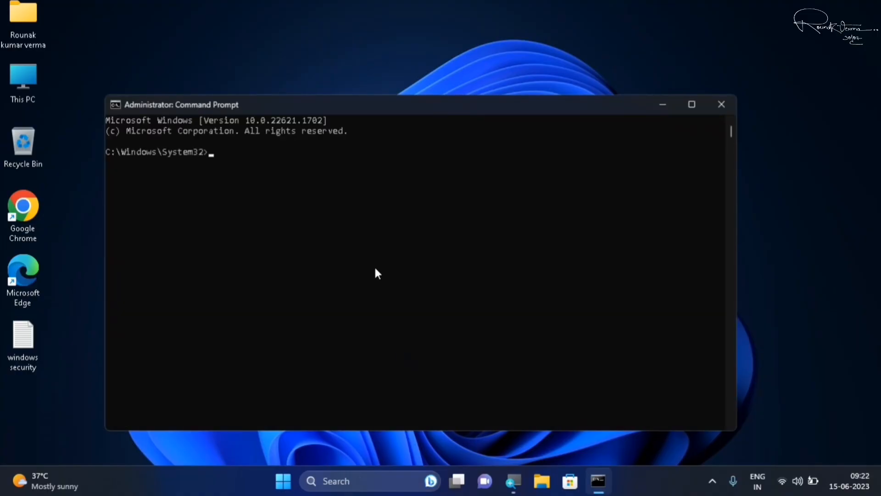
pyautogui.moveTo(303, 106); pyautogui.dragTo(347, 90)
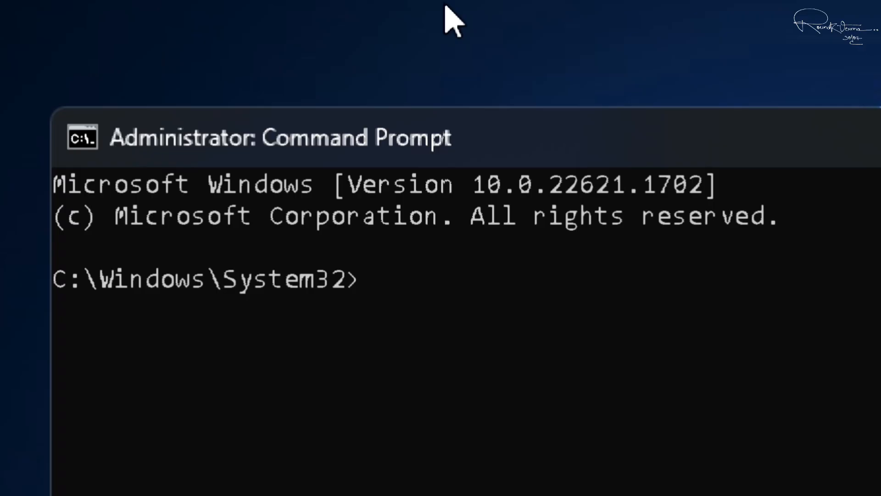
# Run the system file scan with "sfc /scannow" and close Command Prompt.
pyautogui.write('sfc ')
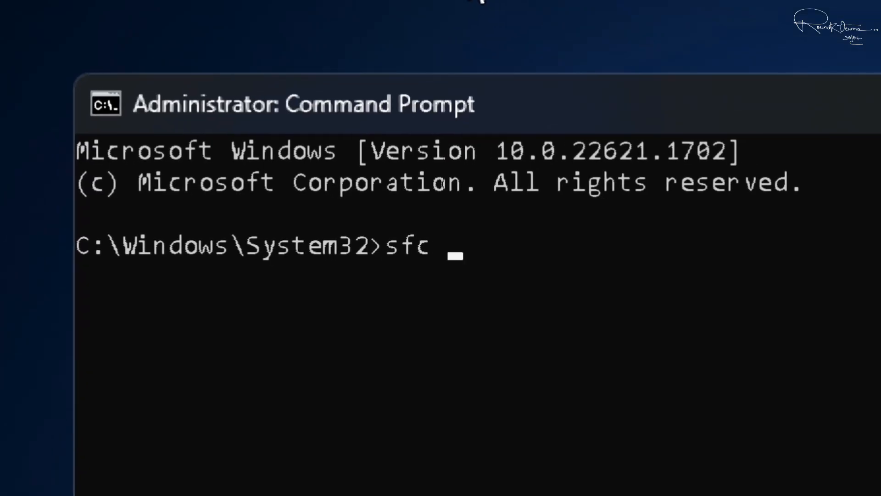
pyautogui.write('/')
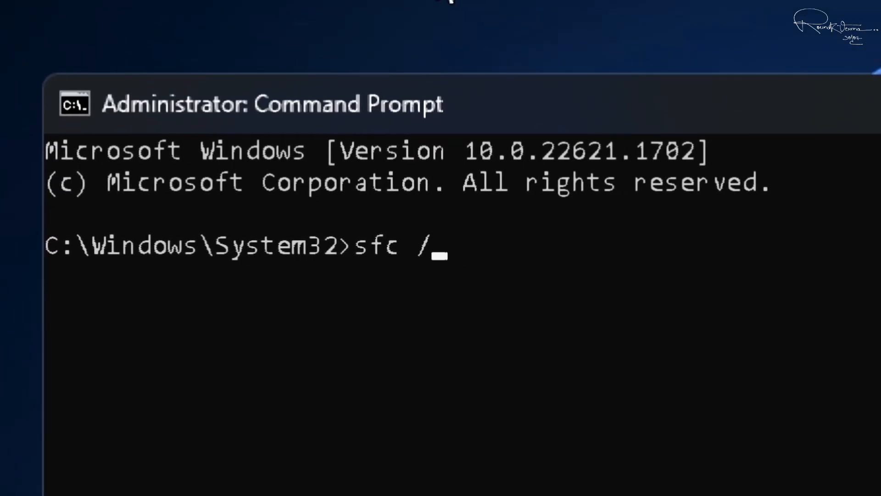
pyautogui.write('scannow')
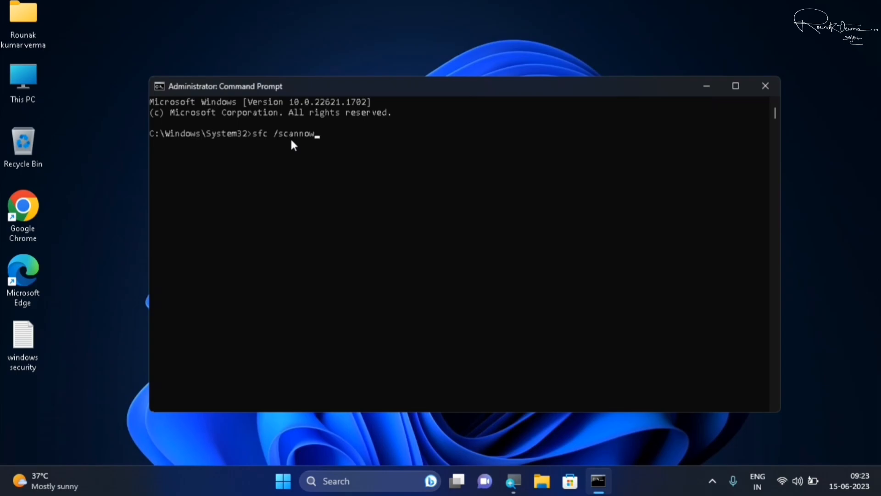
pyautogui.press('Return')
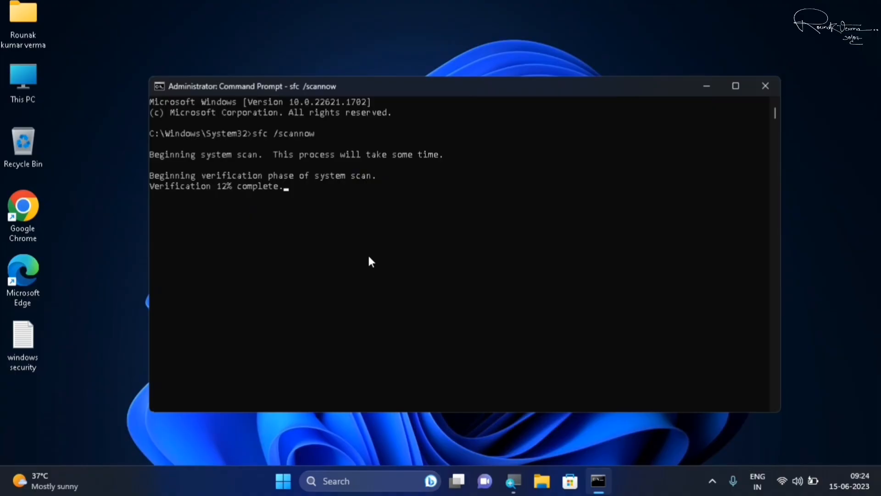
pyautogui.click(773, 85)
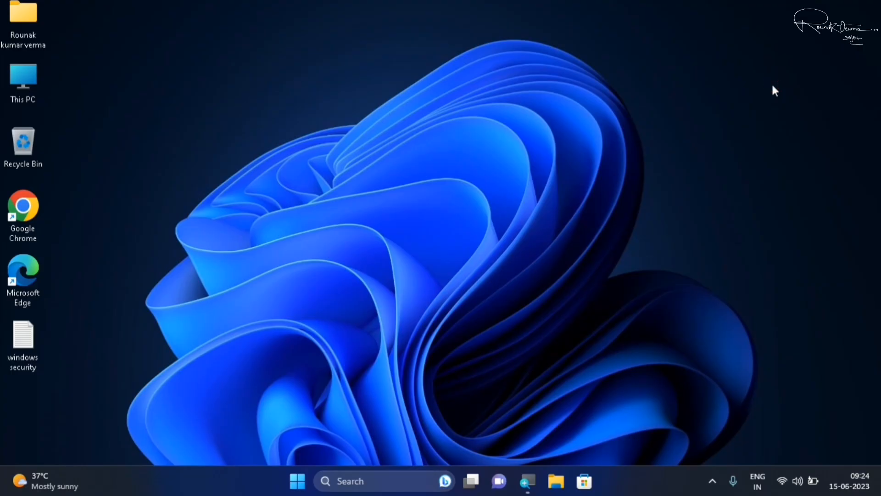
# Display the computer's power choices, including Restart, and dismiss them without choosing any.
pyautogui.click(304, 482)
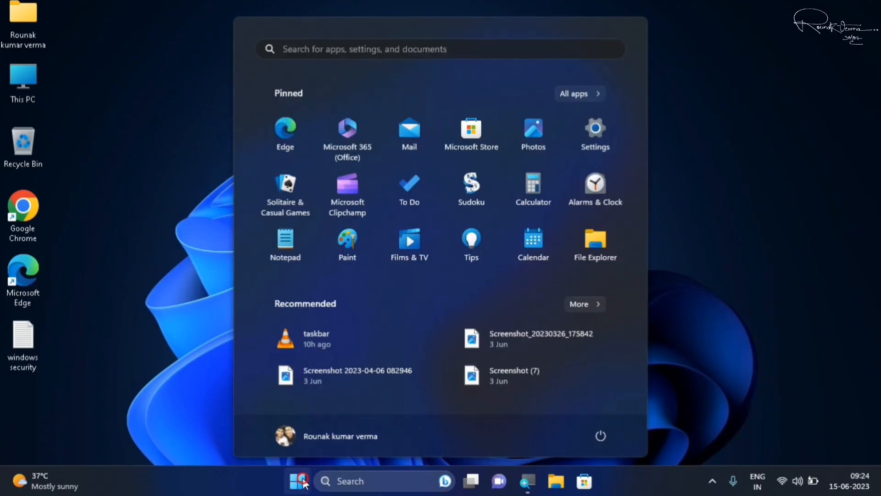
pyautogui.click(601, 436)
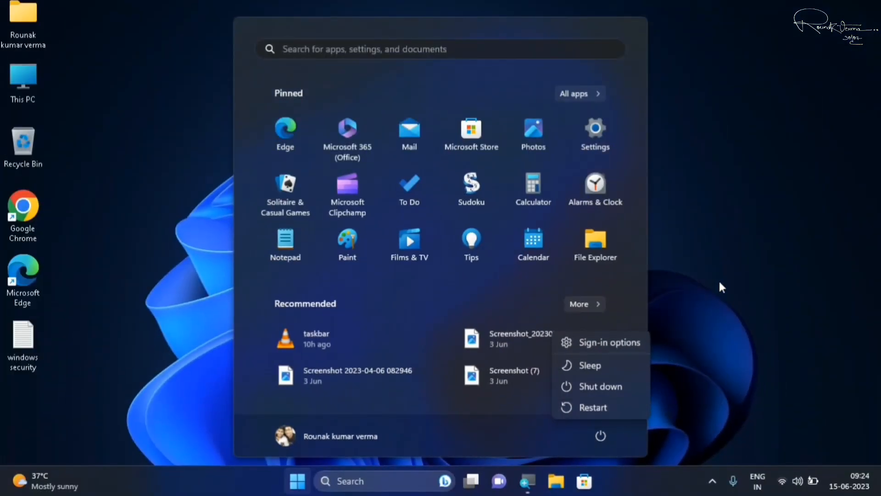
pyautogui.click(719, 282)
pyautogui.click(719, 281)
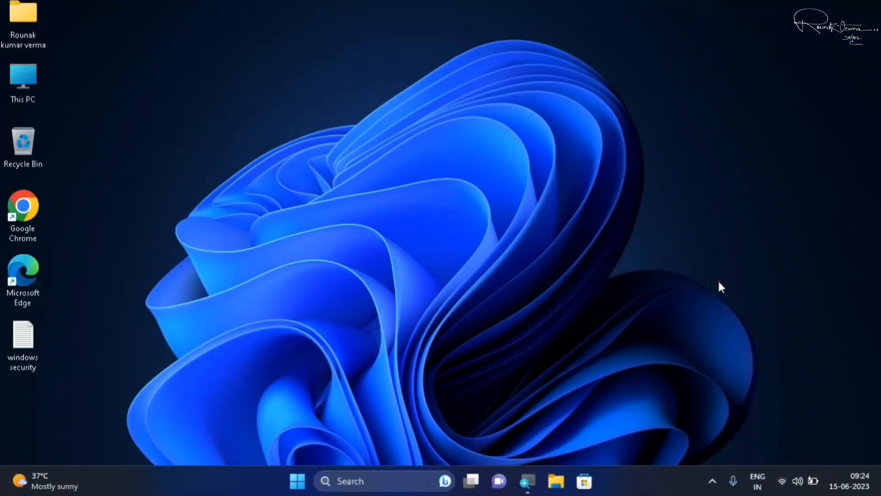
# Search the computer for the Windows Security app and dismiss the results without opening it.
pyautogui.click(296, 492)
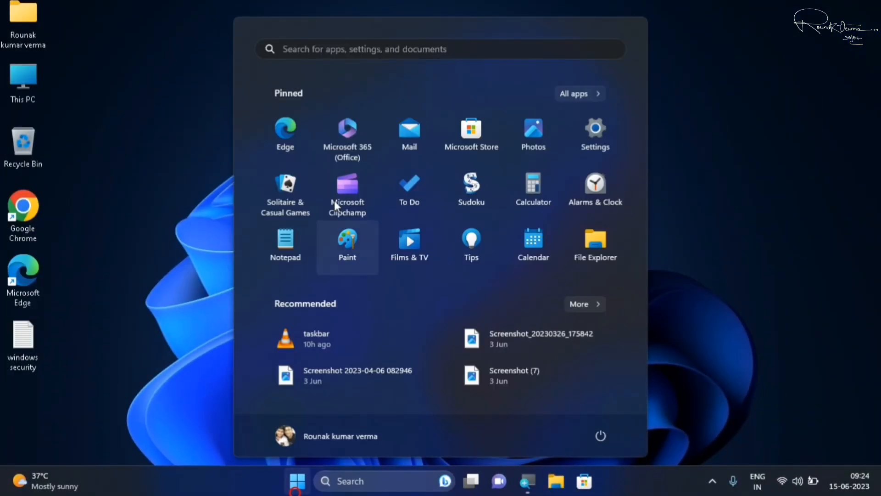
pyautogui.press('Escape')
pyautogui.press('super+s')
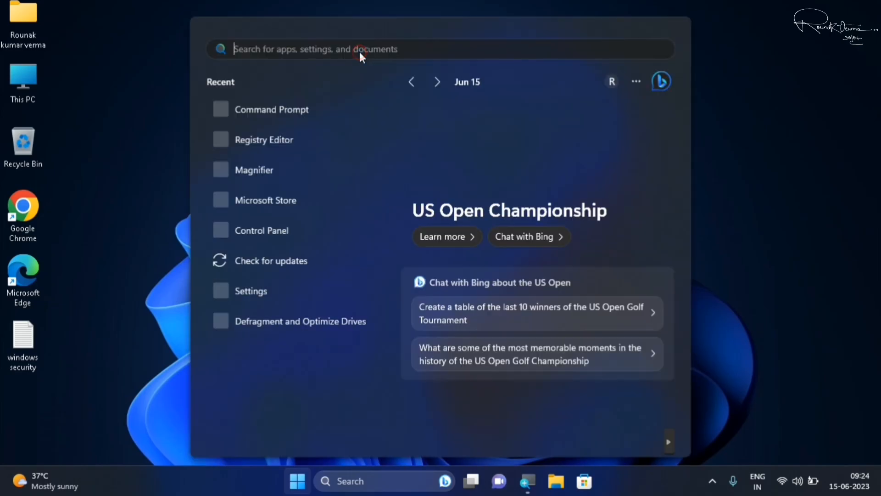
pyautogui.write('windows se')
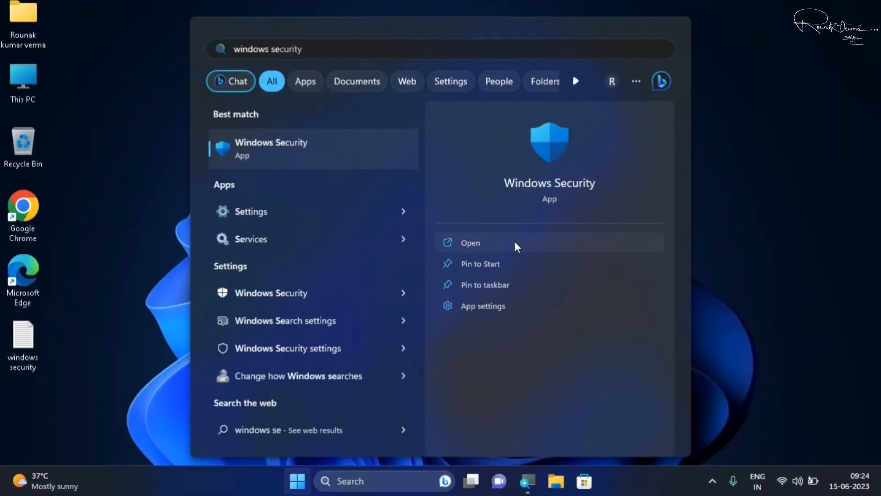
pyautogui.click(742, 201)
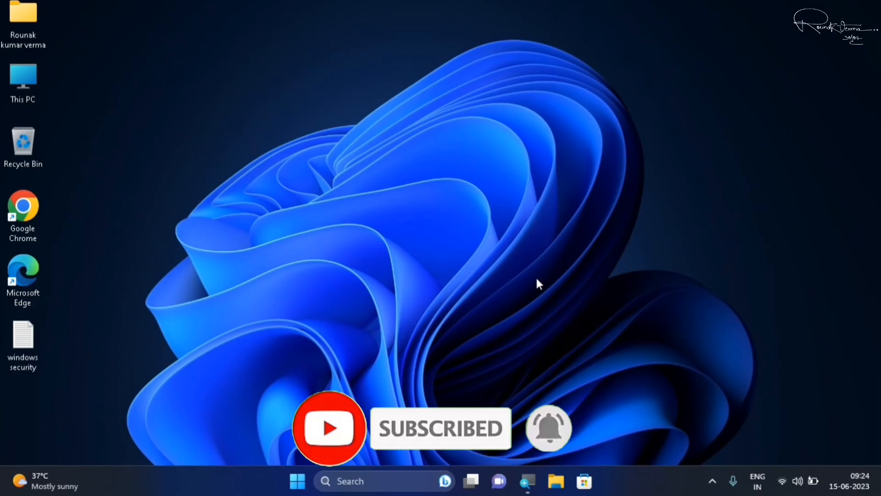
# Find Windows PowerShell by searching for "power shell", run it as administrator and reposition its window.
pyautogui.click(301, 480)
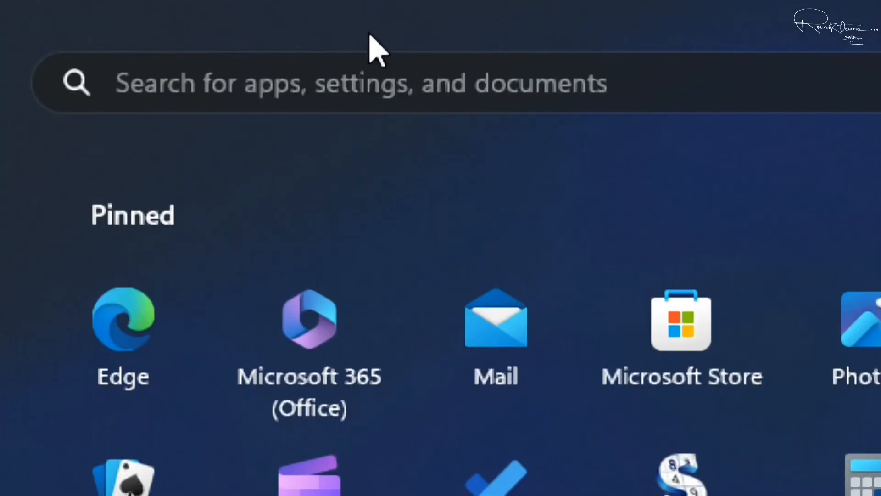
pyautogui.click(335, 87)
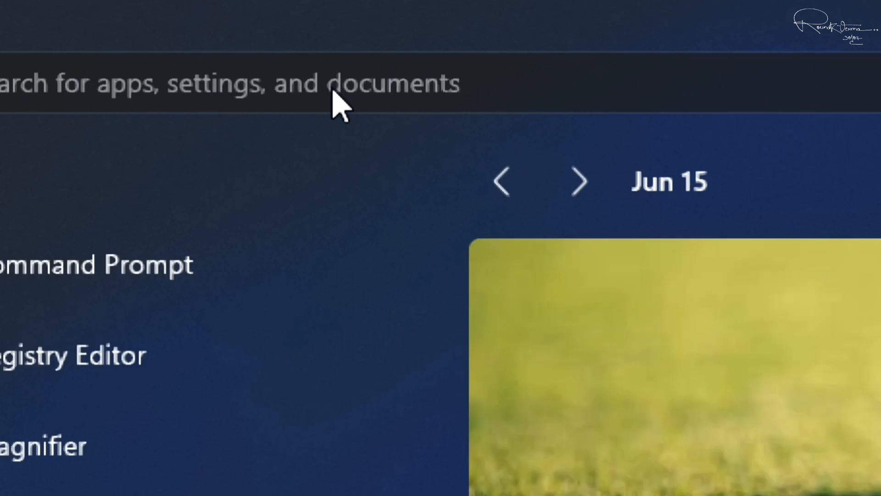
pyautogui.write('power shell')
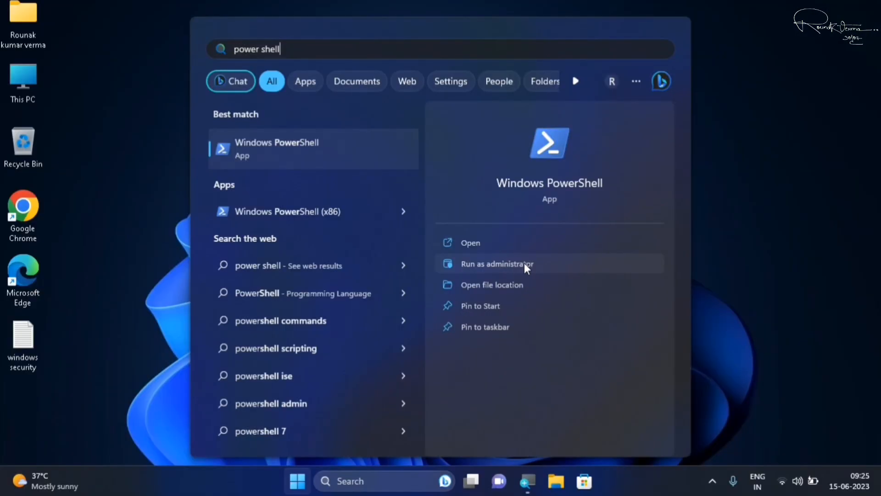
pyautogui.click(524, 262)
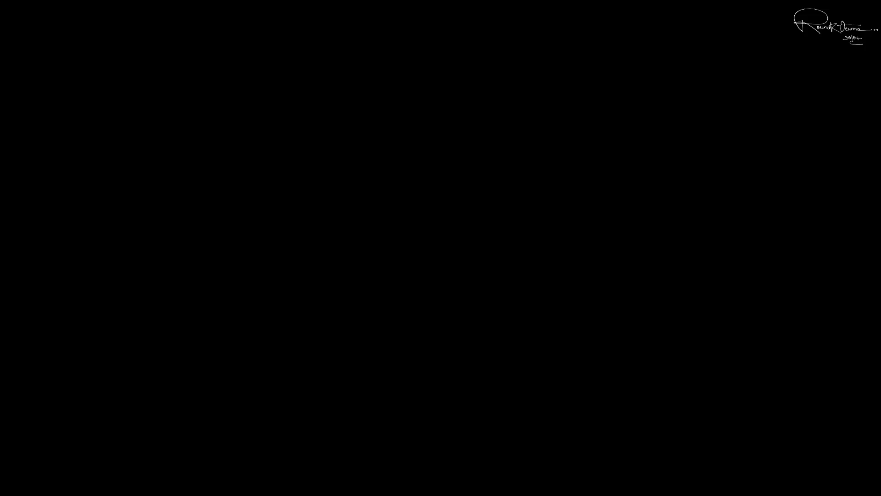
pyautogui.click(376, 342)
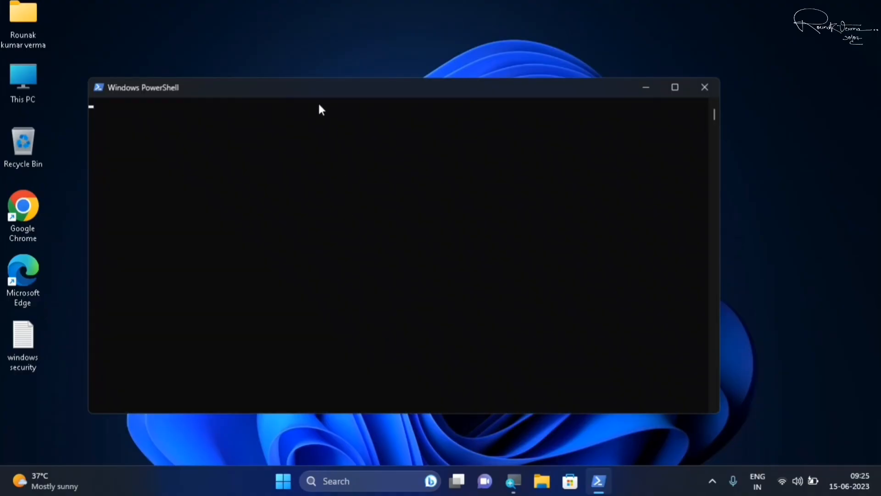
pyautogui.moveTo(313, 94); pyautogui.dragTo(371, 72)
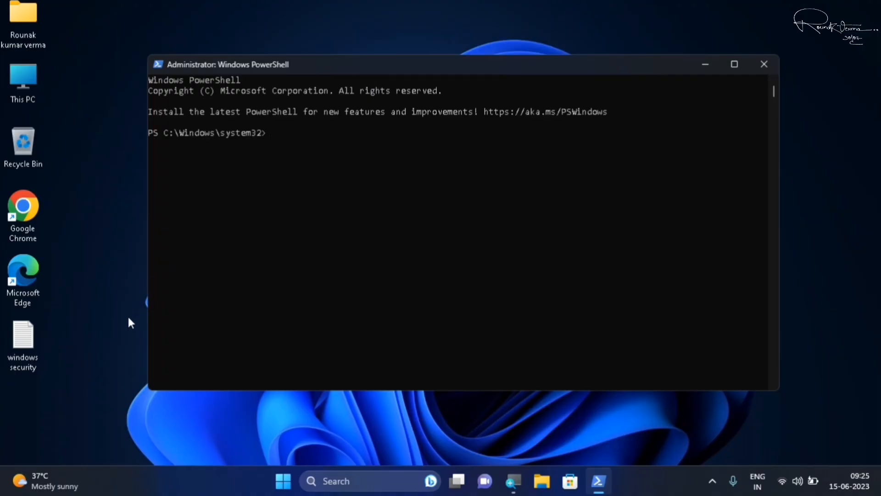
# Copy the command "Get-AppxPackage Microsoft.SecHealthUI -AllUsers | Reset-AppxPackage" from the desktop's "windows security" text file and close the file.
pyautogui.click(22, 342)
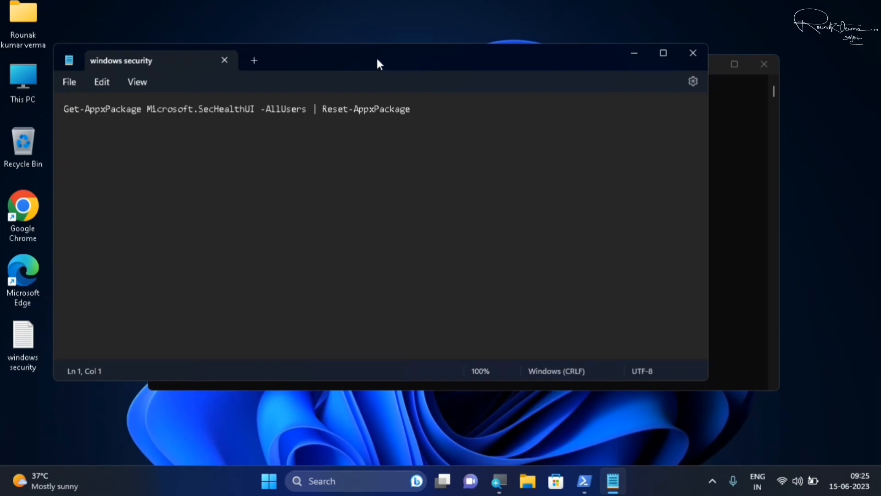
pyautogui.moveTo(377, 59); pyautogui.dragTo(501, 144)
pyautogui.moveTo(548, 194); pyautogui.dragTo(187, 206)
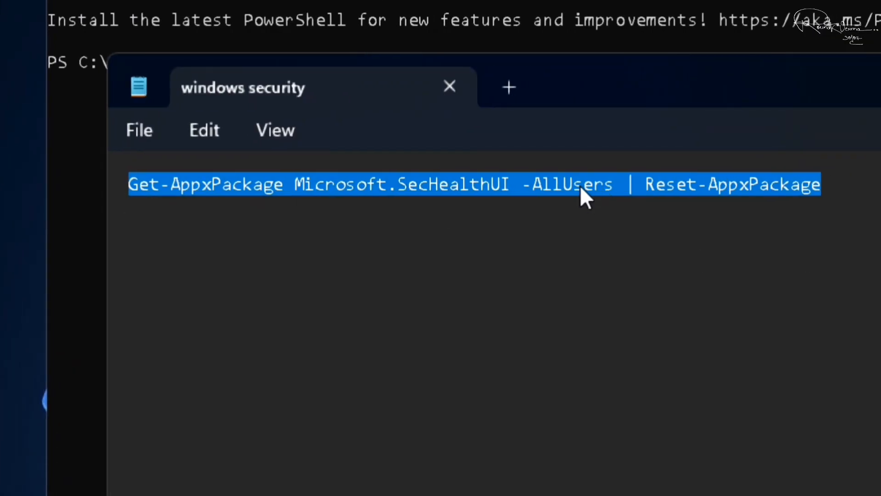
pyautogui.rightClick(610, 183)
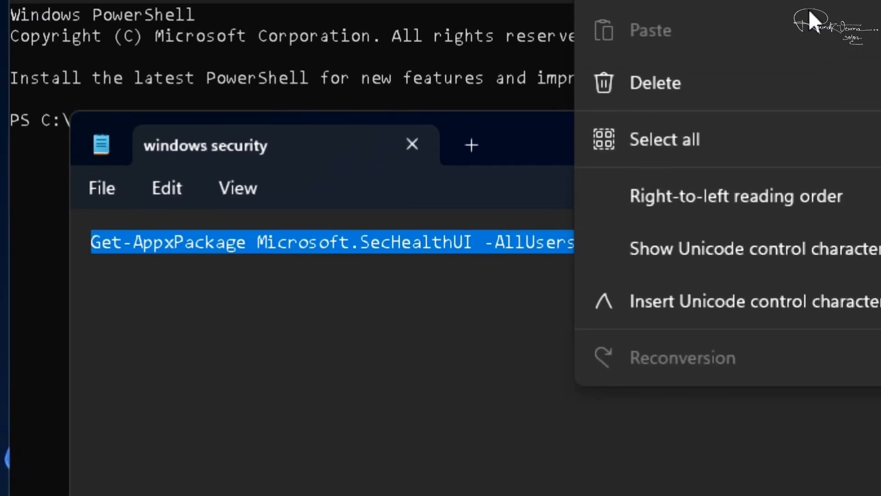
pyautogui.click(808, 68)
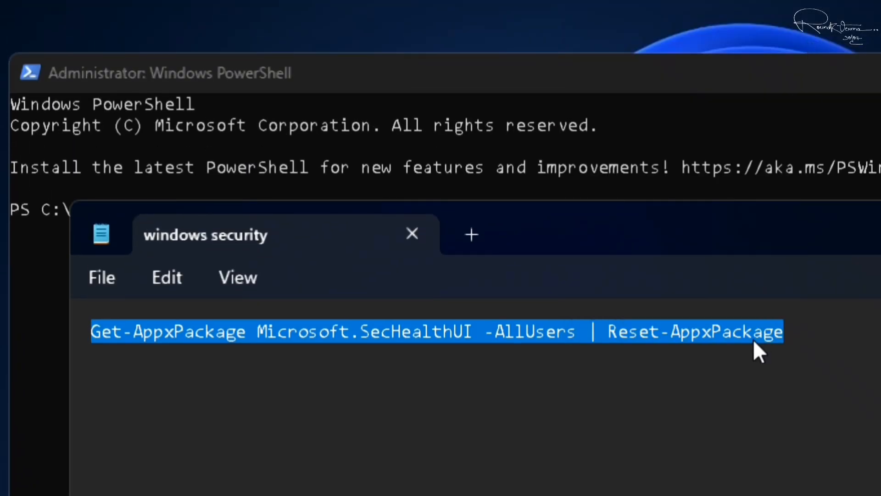
pyautogui.click(756, 376)
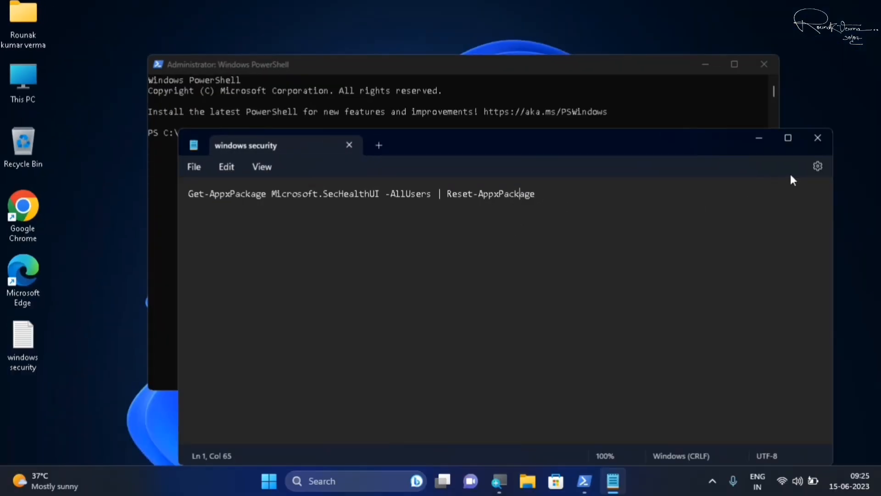
pyautogui.click(816, 144)
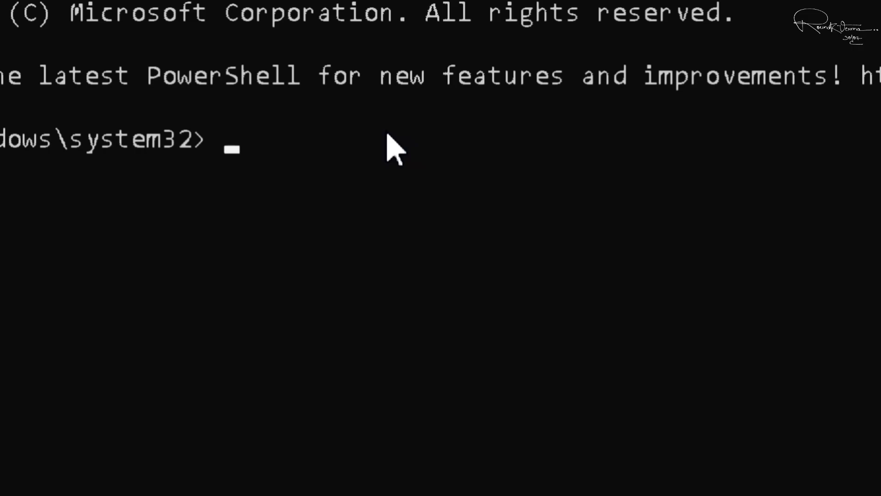
# Run the copied "Get-AppxPackage Microsoft.SecHealthUI -AllUsers | Reset-AppxPackage" command in PowerShell and close the window.
pyautogui.hotkey('ctrl', 'v')
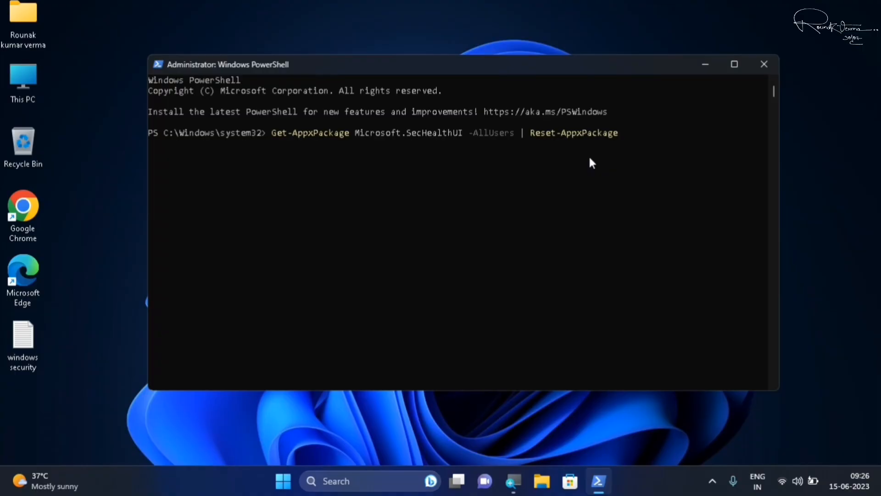
pyautogui.press('Return')
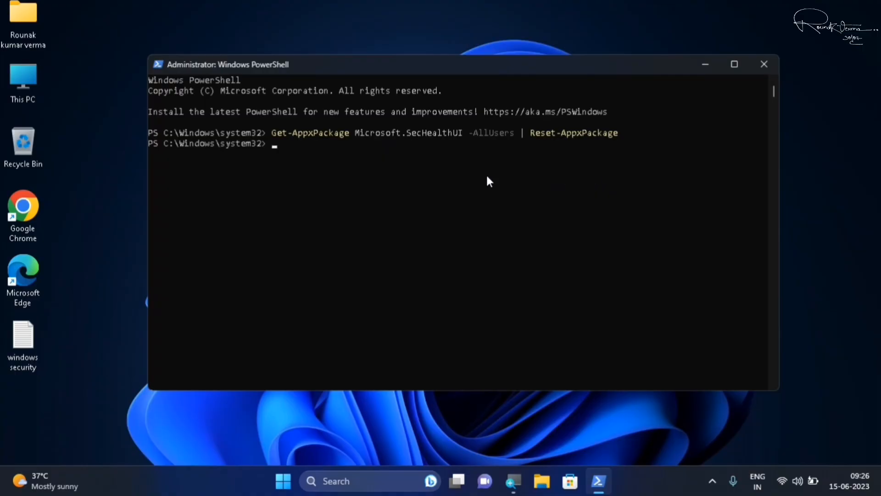
pyautogui.click(764, 65)
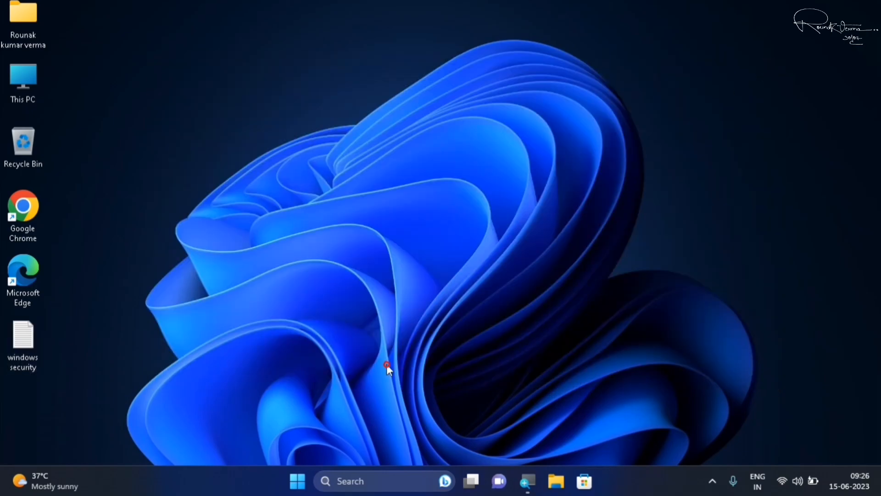
# Show the Restart choice among the computer's power options and dismiss the list.
pyautogui.click(294, 483)
pyautogui.click(598, 438)
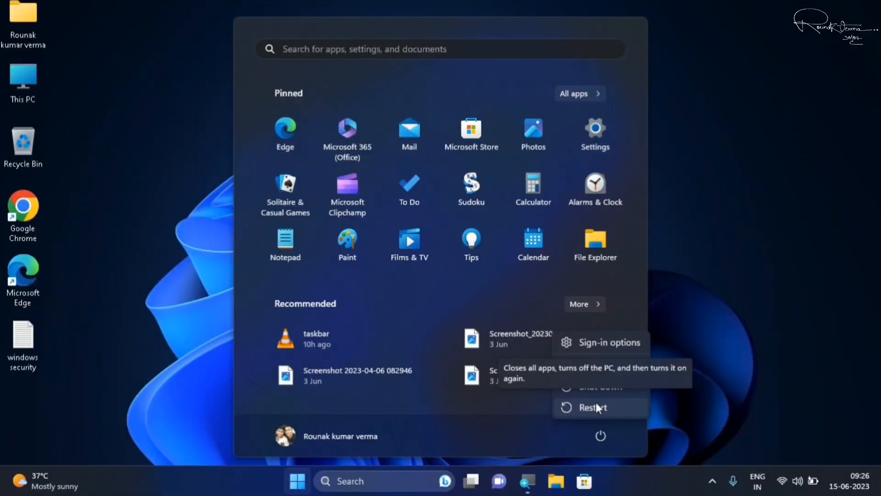
pyautogui.click(723, 104)
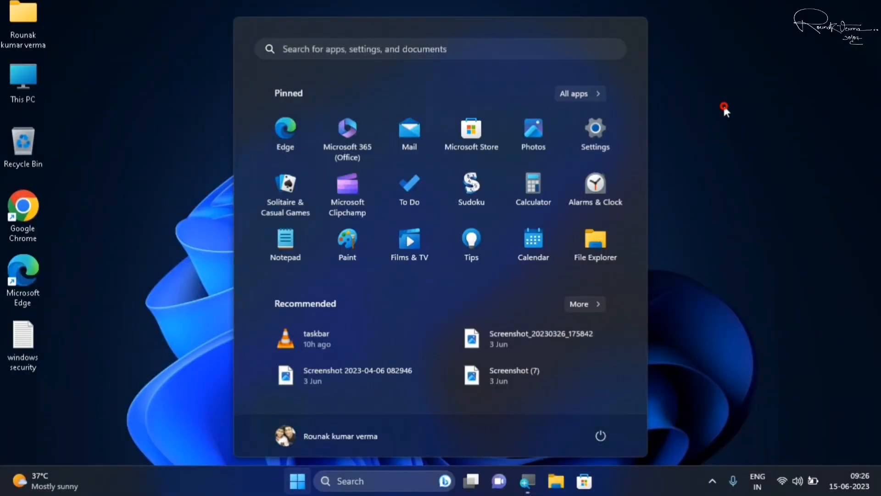
# Search for "windows sec" to show the Windows Security app and its Open option, and dismiss the search.
pyautogui.click(471, 54)
pyautogui.write('wineos')
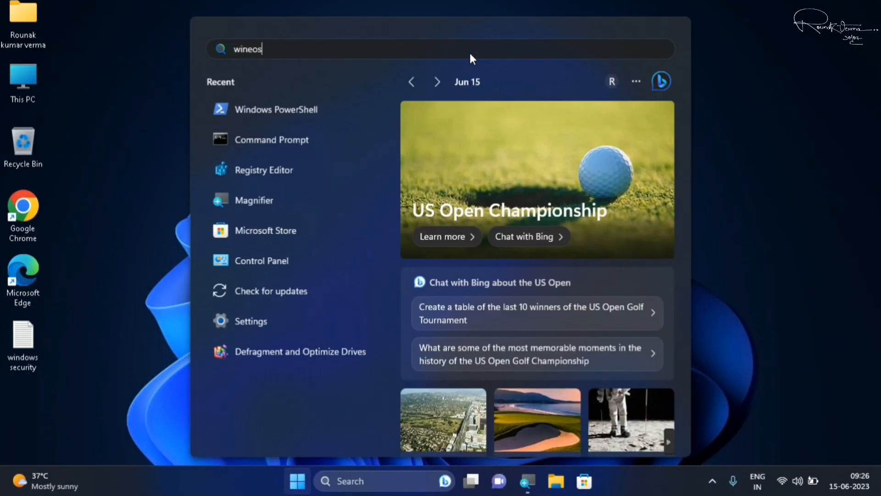
pyautogui.press('BackSpace')
pyautogui.press('BackSpace')
pyautogui.press('BackSpace')
pyautogui.write('dows ')
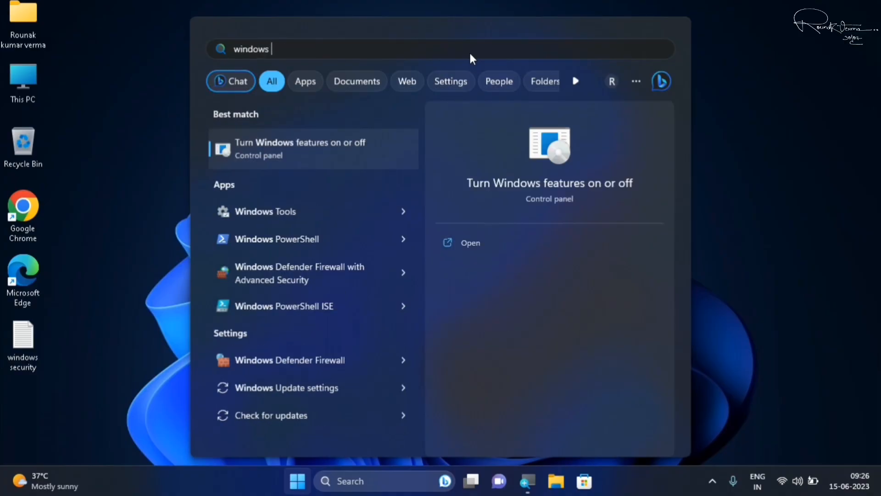
pyautogui.write('sec')
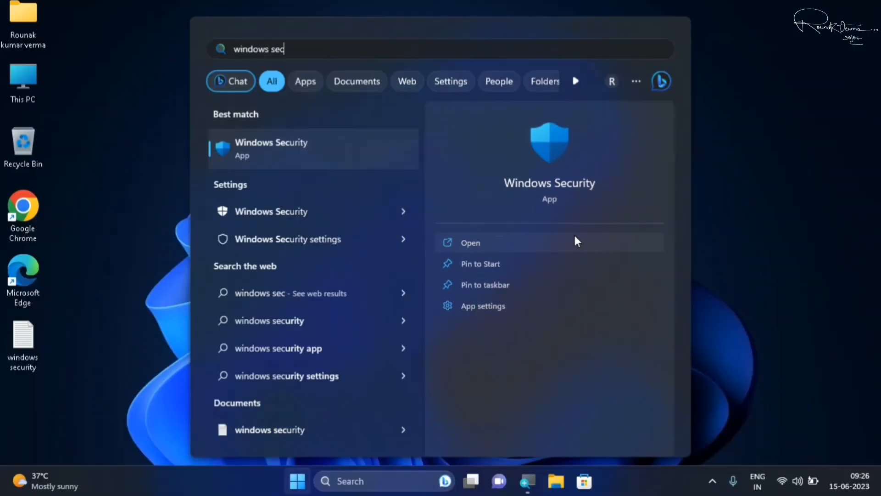
pyautogui.click(713, 210)
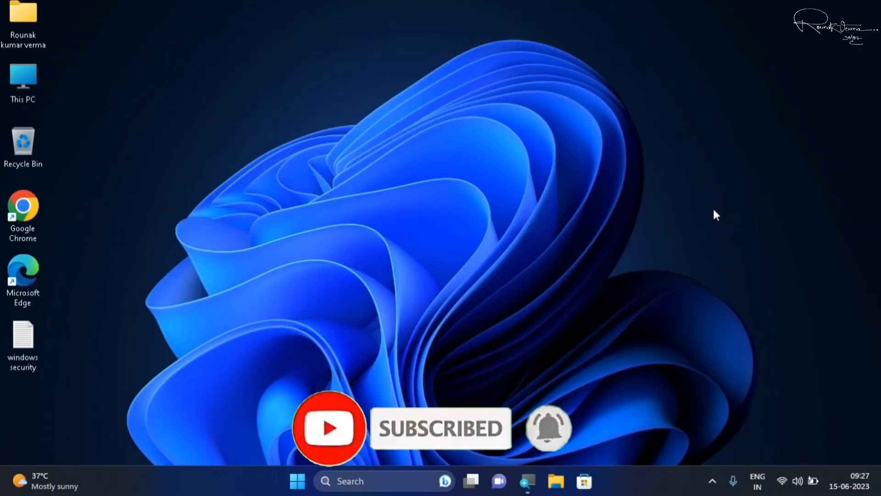
# Find Control Panel by searching for "control panel" and open it.
pyautogui.click(298, 481)
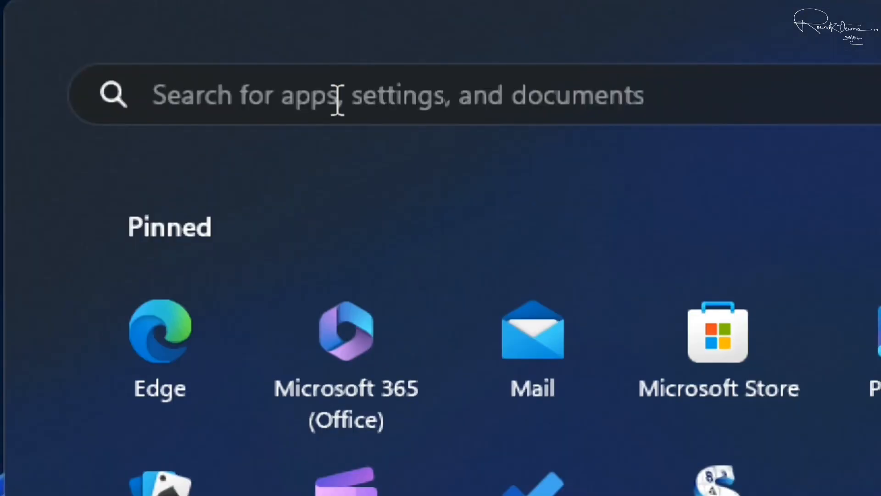
pyautogui.write('cono')
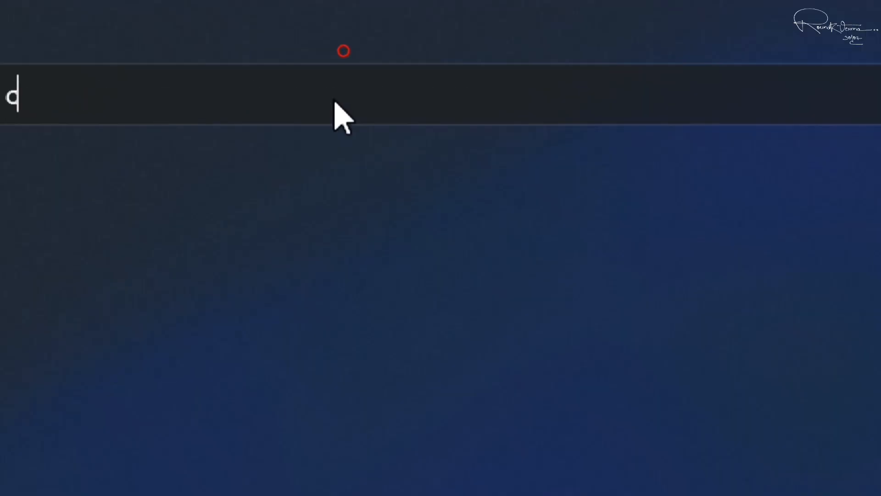
pyautogui.press('BackSpace')
pyautogui.write('trol pan')
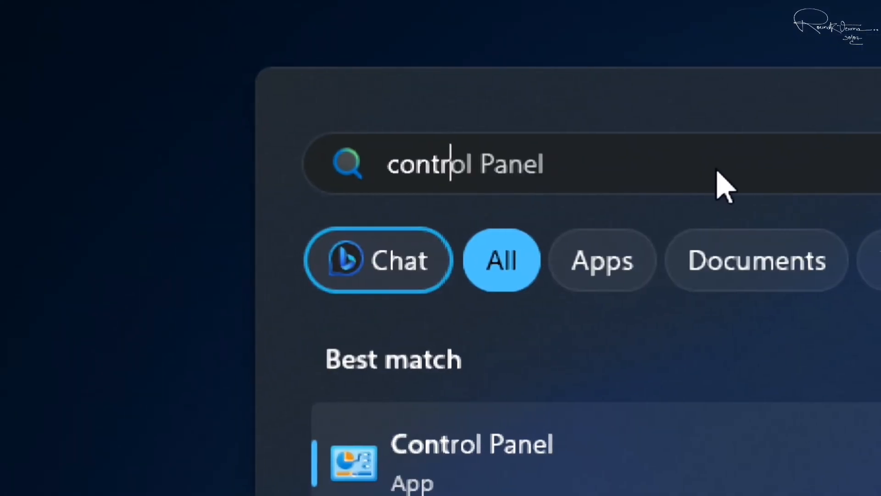
pyautogui.write('el')
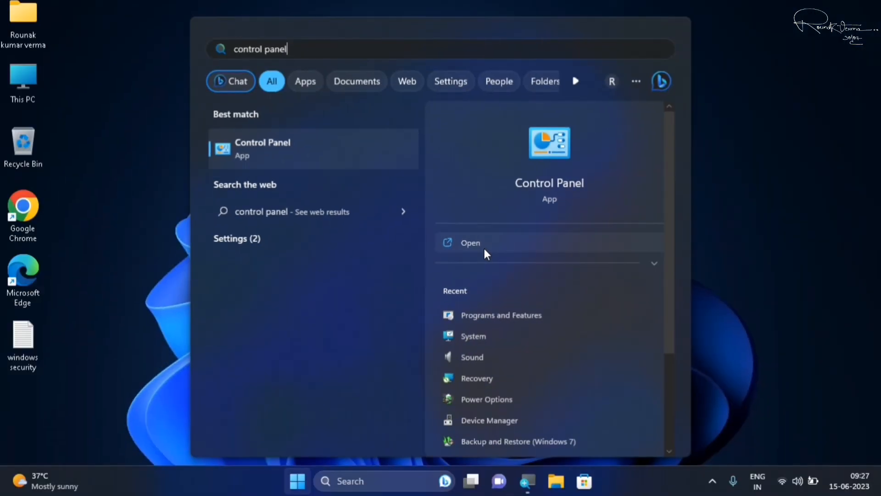
pyautogui.click(486, 254)
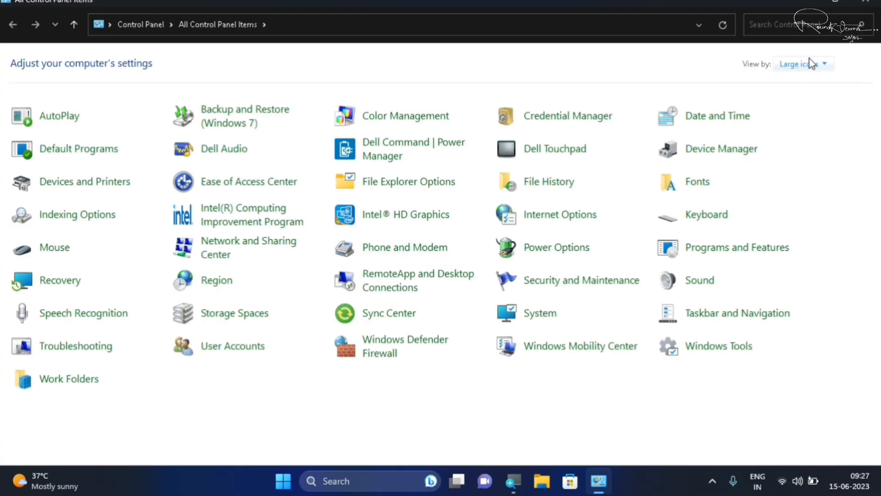
# Switch the Control Panel view to Category and back to Large icons.
pyautogui.click(810, 64)
pyautogui.click(795, 85)
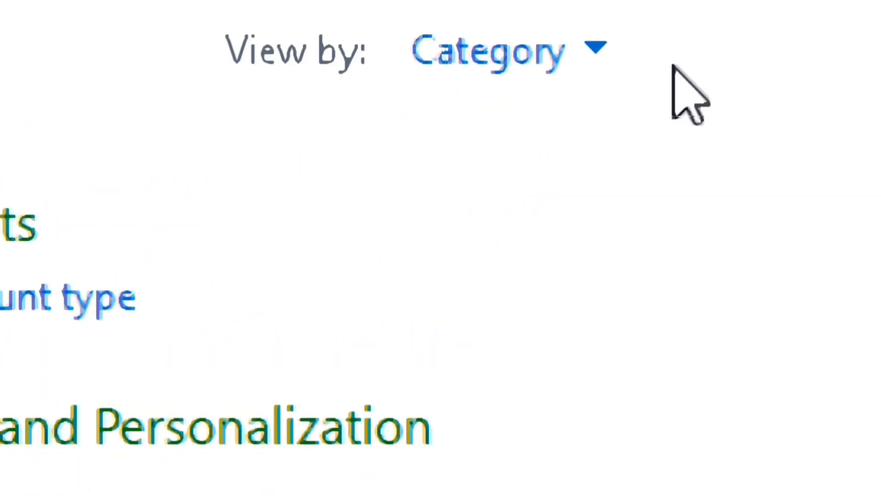
pyautogui.click(551, 62)
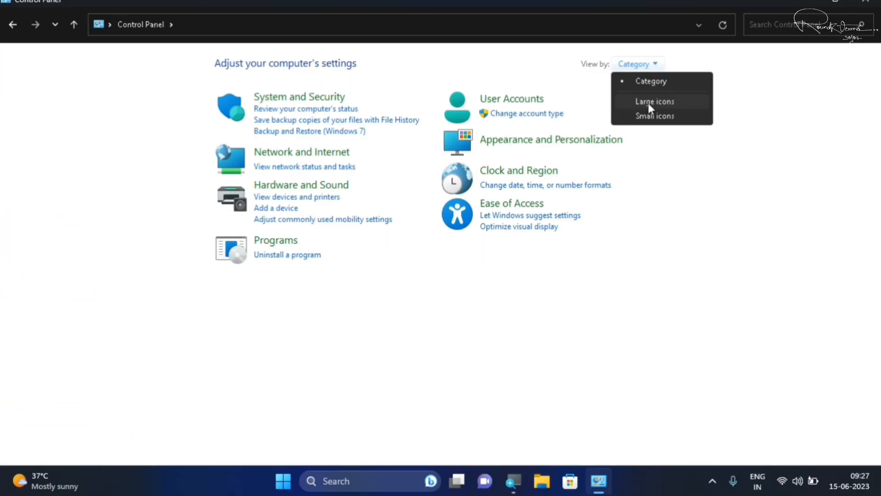
pyautogui.click(562, 254)
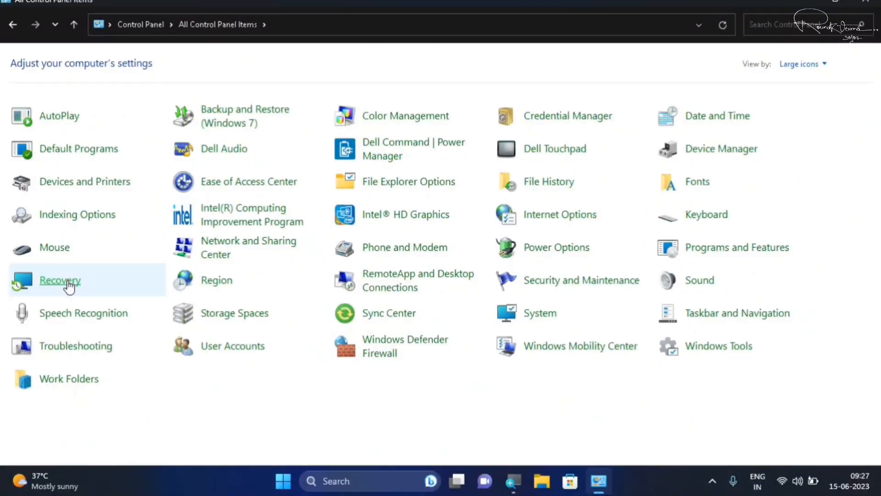
# Open System Restore from the Recovery tools in Control Panel and cancel the wizard.
pyautogui.click(68, 285)
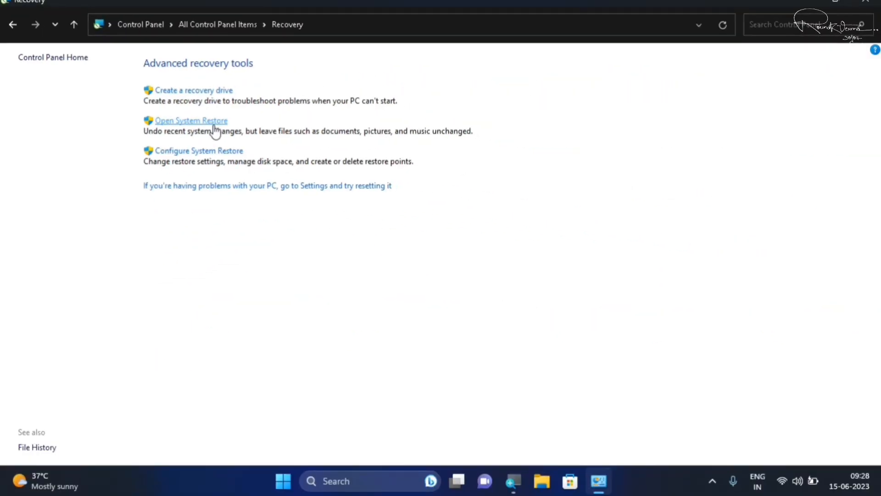
pyautogui.click(216, 122)
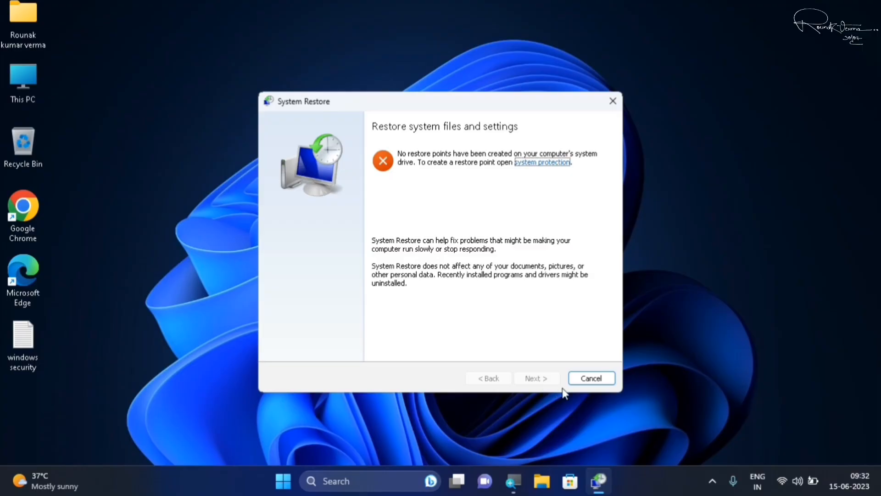
pyautogui.click(597, 380)
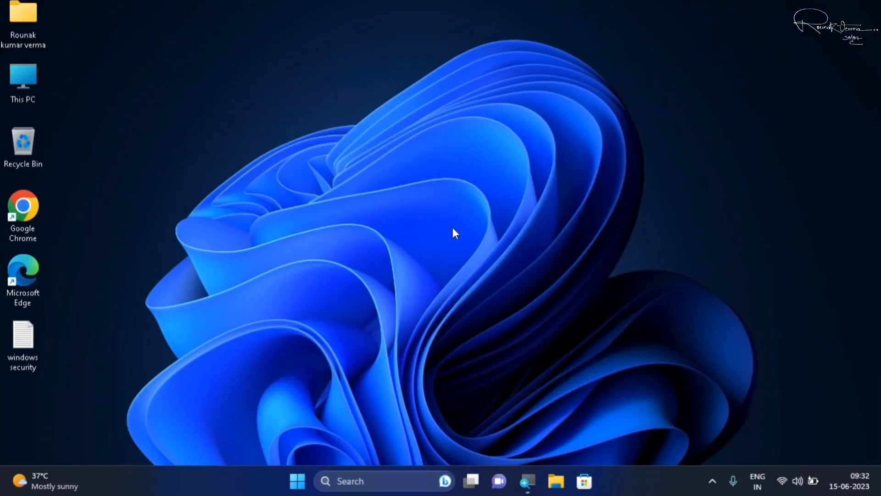